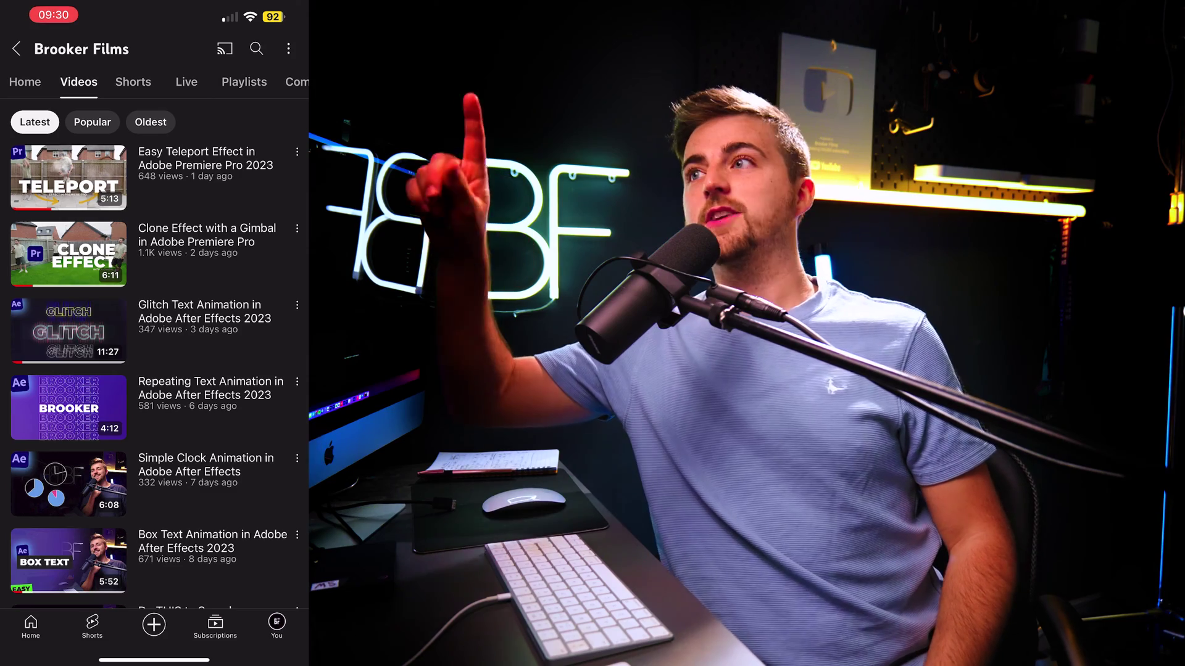
{"action": "scroll", "coordinate": [155, 482], "scroll_direction": "down", "scroll_amount": 3}
{"action": "scroll", "coordinate": [155, 351], "scroll_direction": "down", "scroll_amount": 9}
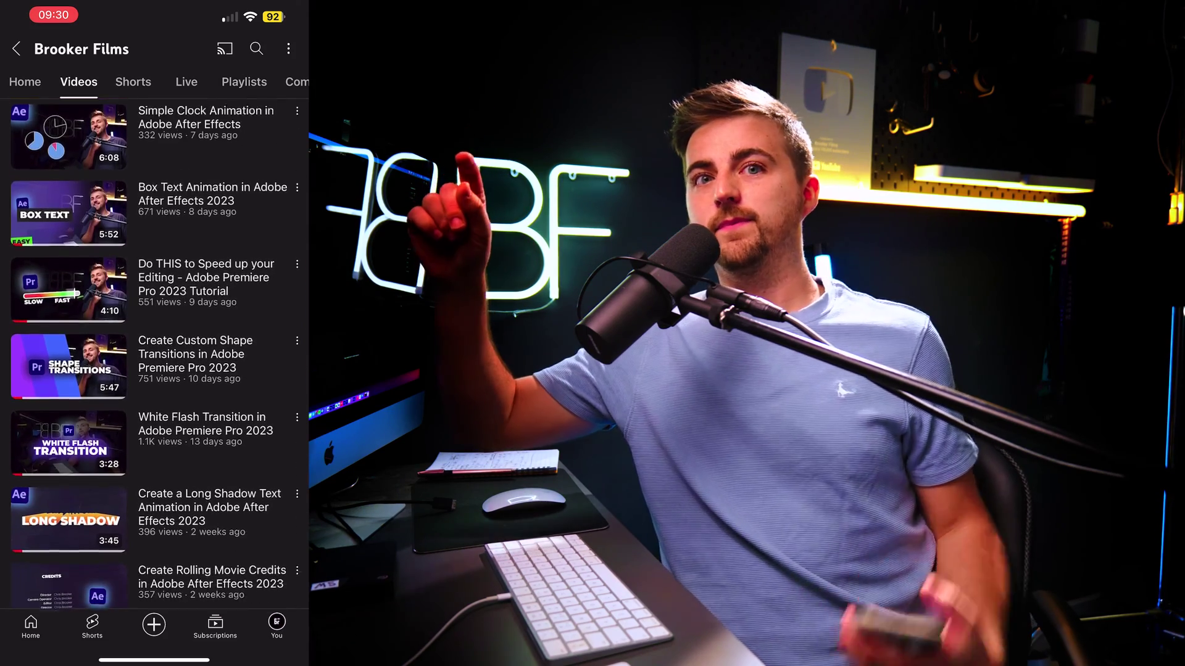
{"action": "scroll", "coordinate": [154, 351], "scroll_direction": "down", "scroll_amount": 15}
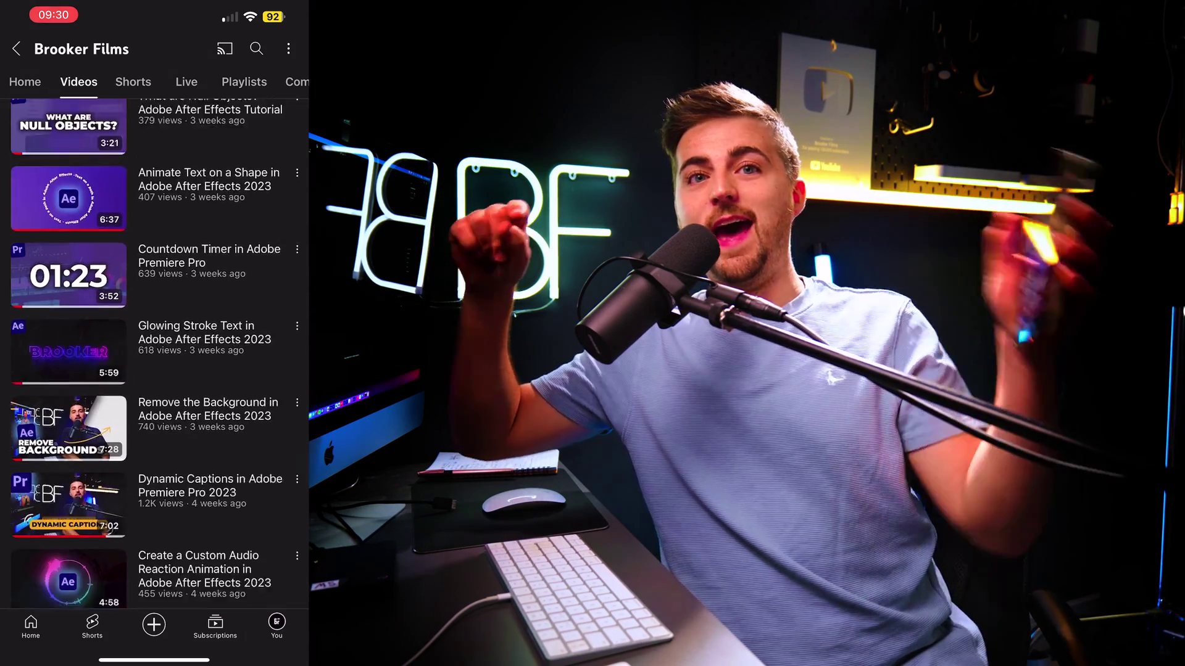
{"action": "scroll", "coordinate": [154, 351], "scroll_direction": "down", "scroll_amount": 8}
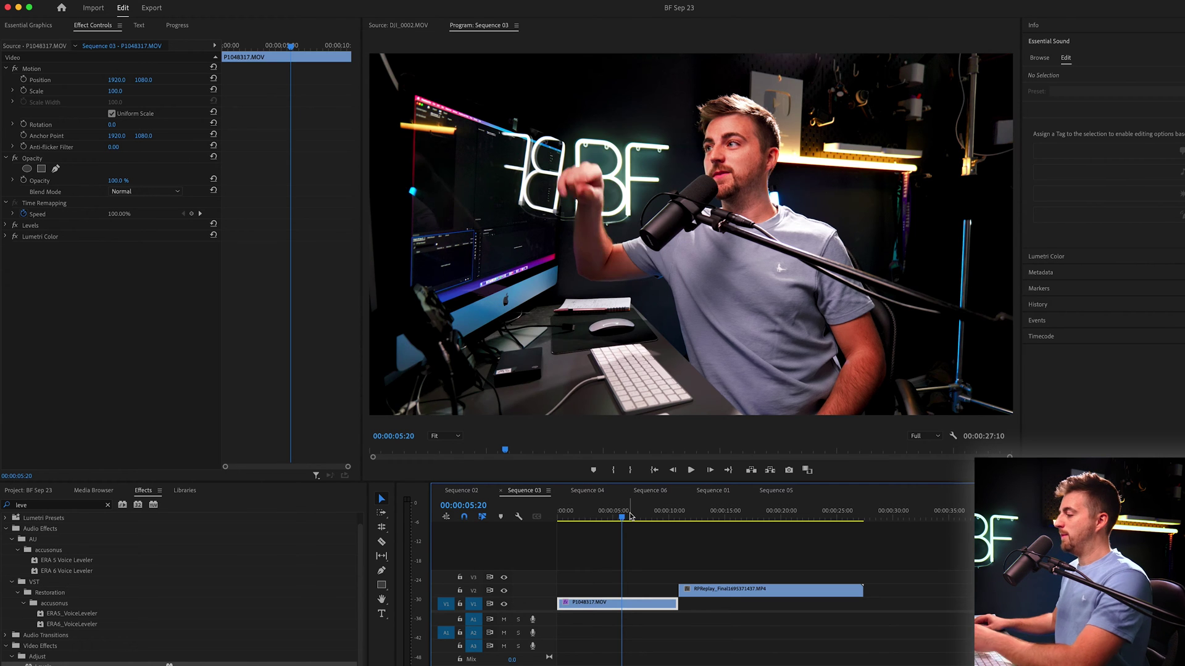
Step: Split the P1048317.MOV clip at 00:00:02:07, at the frame where the hand starts its scrolling gesture
{"action": "left_click", "coordinate": [646, 513]}
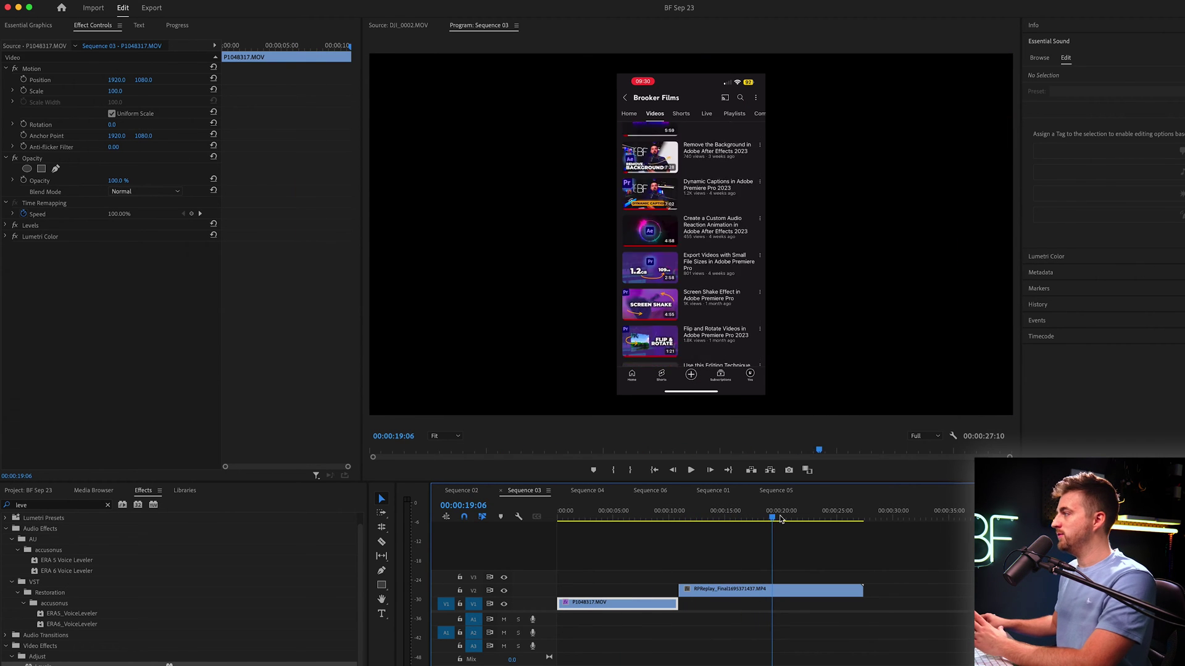
{"action": "left_click", "coordinate": [650, 516]}
{"action": "left_click_drag", "start_coordinate": [607, 521], "coordinate": [625, 523]}
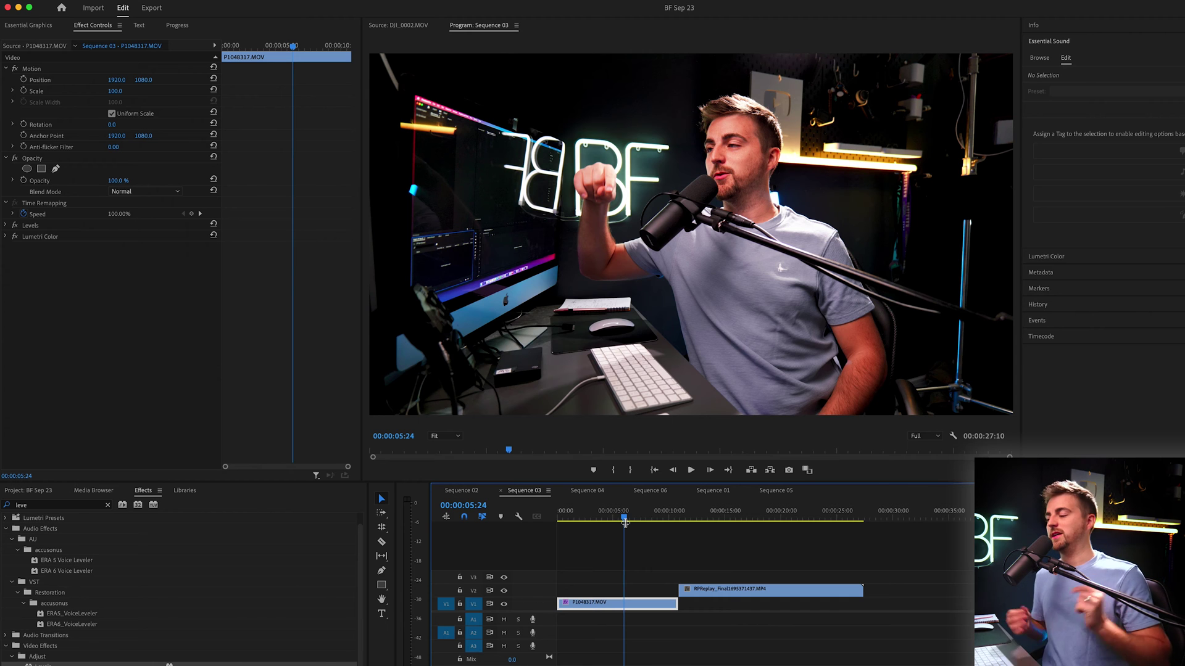
{"action": "left_click_drag", "start_coordinate": [588, 517], "coordinate": [580, 518]}
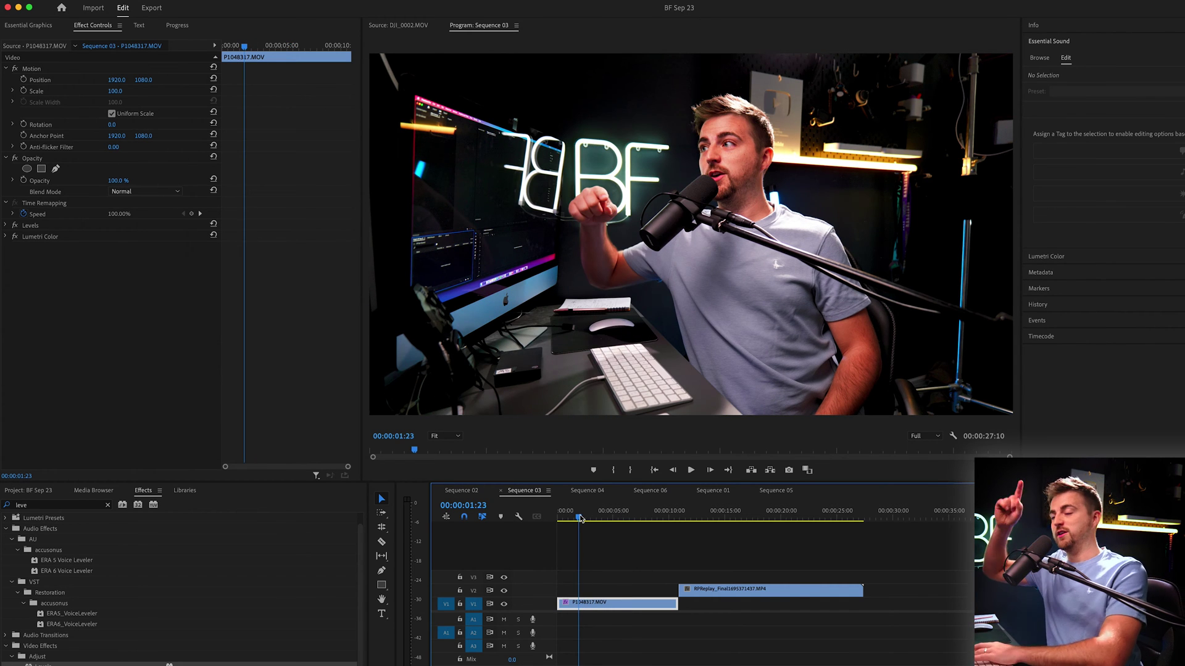
{"action": "key", "text": "="}
{"action": "key", "text": "="}
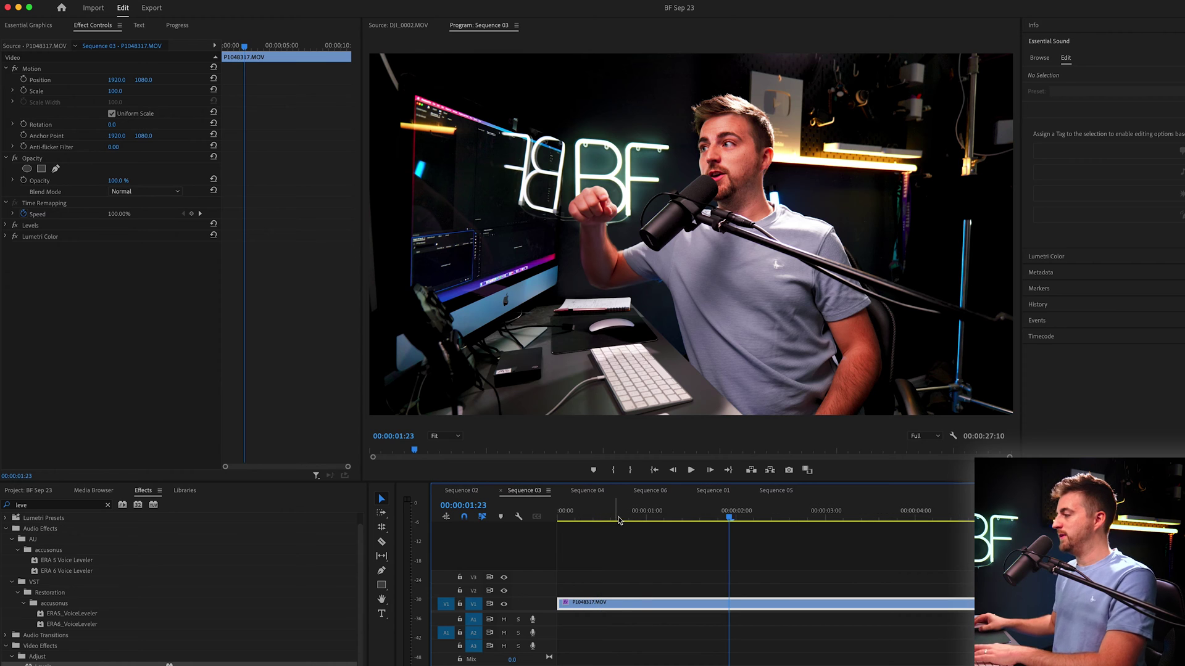
{"action": "left_click", "coordinate": [622, 518]}
{"action": "key", "text": "space"}
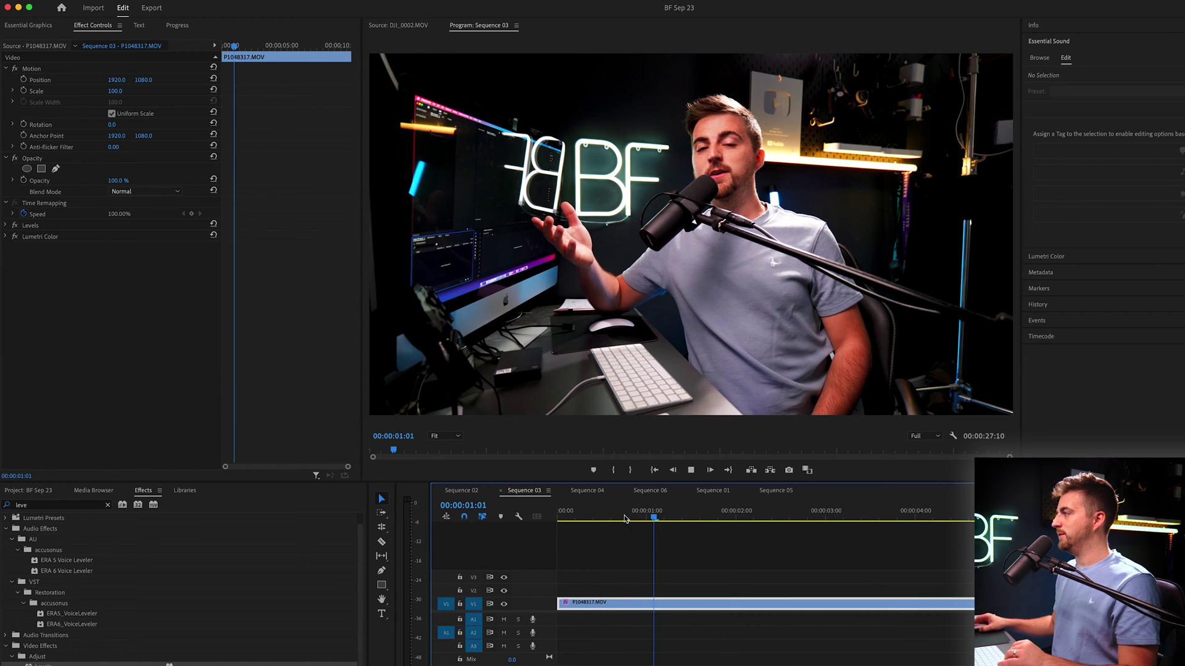
{"action": "key", "text": "space"}
{"action": "key", "text": "Right"}
{"action": "key", "text": "Right"}
{"action": "key", "text": "Right"}
{"action": "key", "text": "Right"}
{"action": "key", "text": "Right"}
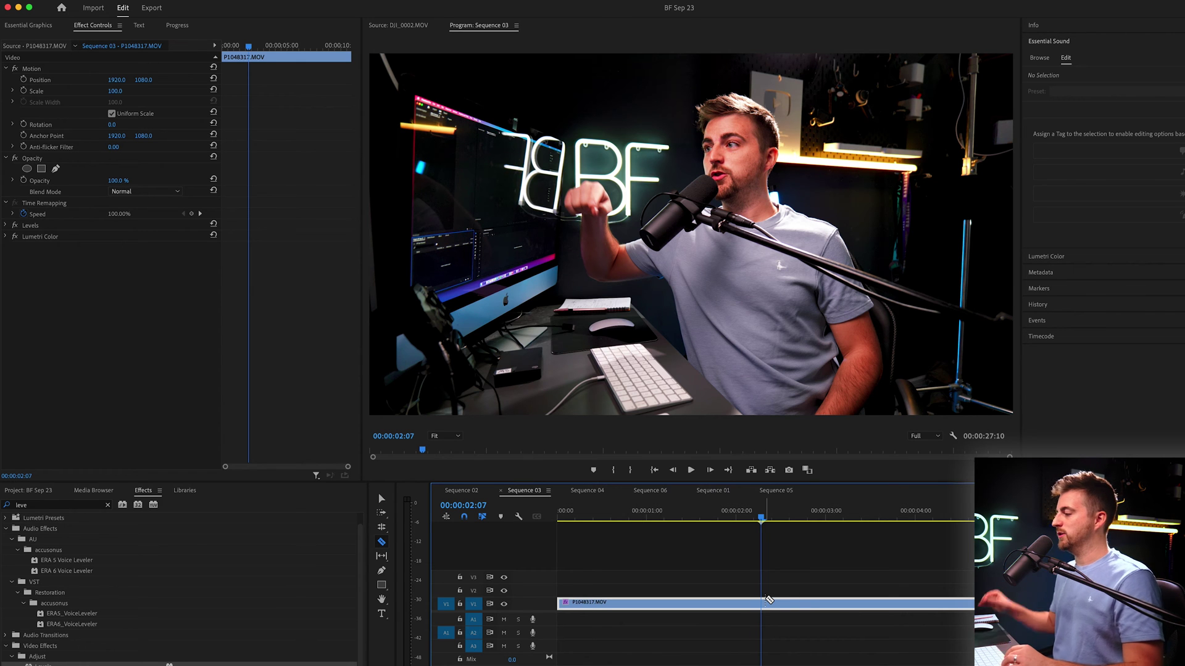
{"action": "left_click", "coordinate": [760, 603]}
{"action": "key", "text": "v"}
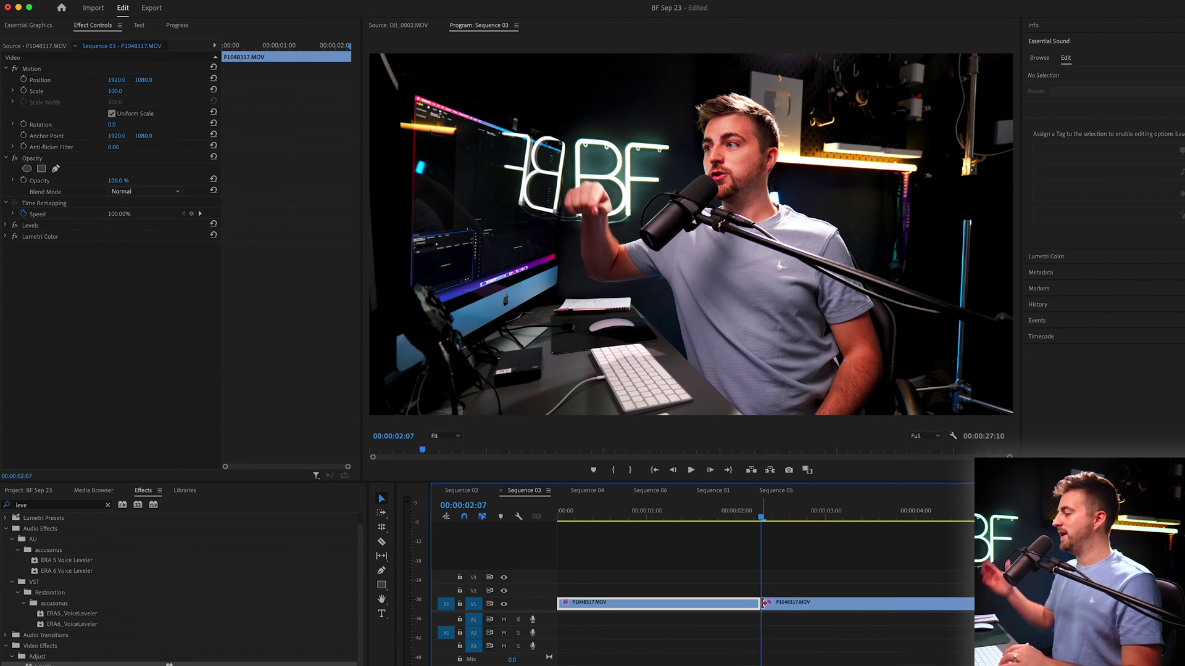
Step: Move the phone screen recording on V2 so its scroll start at 00:00:15:12 lines up with the cut in P1048317.MOV, and play it back
{"action": "key", "text": "minus"}
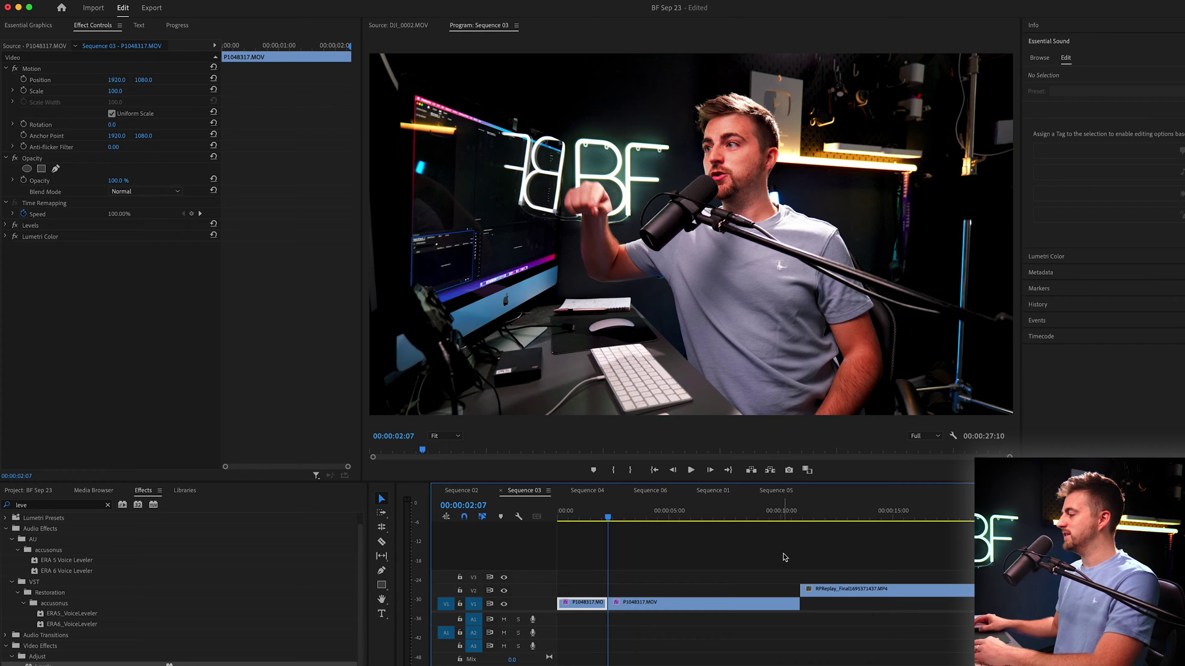
{"action": "left_click", "coordinate": [806, 515]}
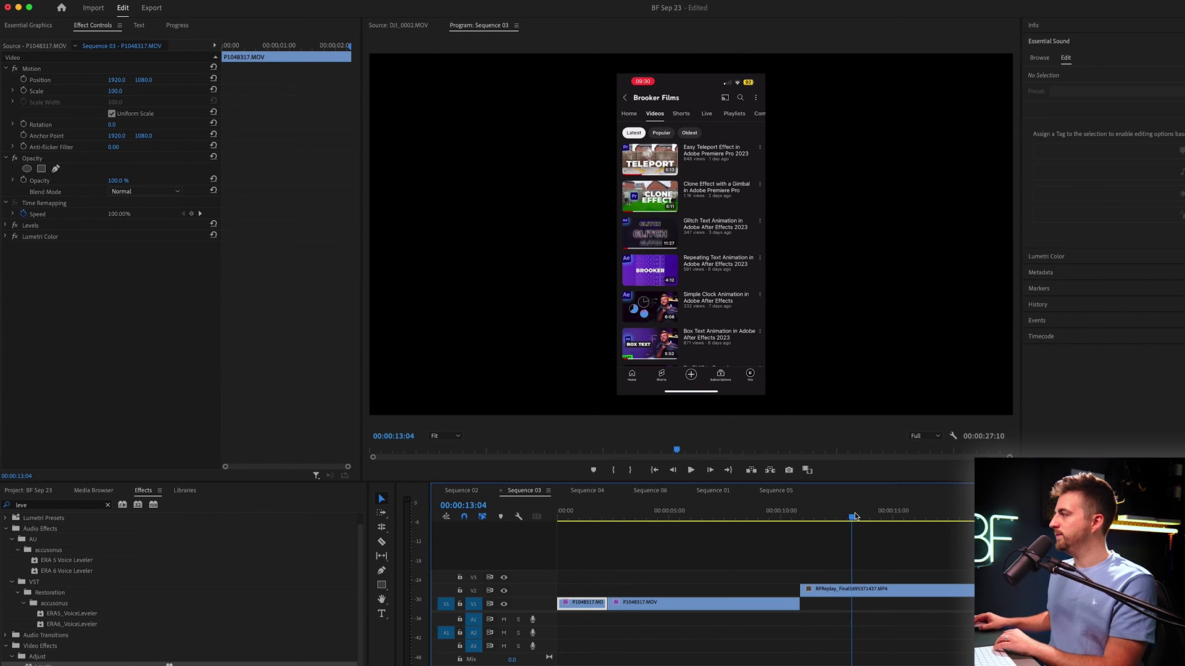
{"action": "left_click_drag", "start_coordinate": [897, 513], "coordinate": [903, 516]}
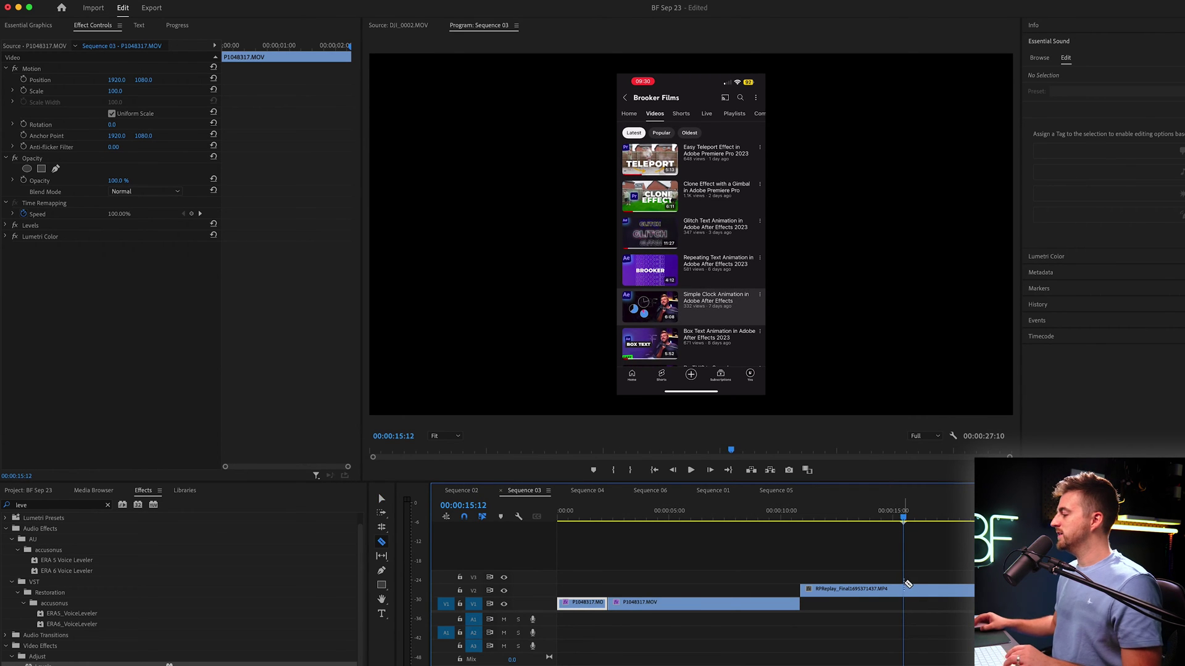
{"action": "left_click_drag", "start_coordinate": [887, 591], "coordinate": [585, 590]}
{"action": "left_click", "coordinate": [594, 514]}
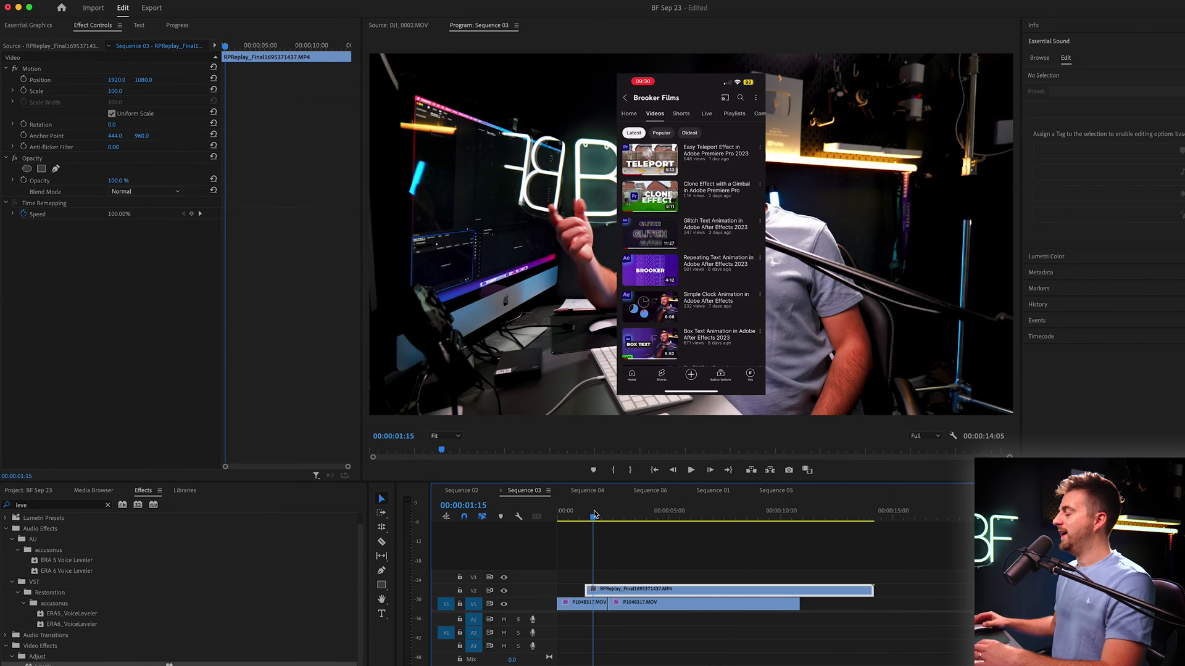
{"action": "key", "text": "space"}
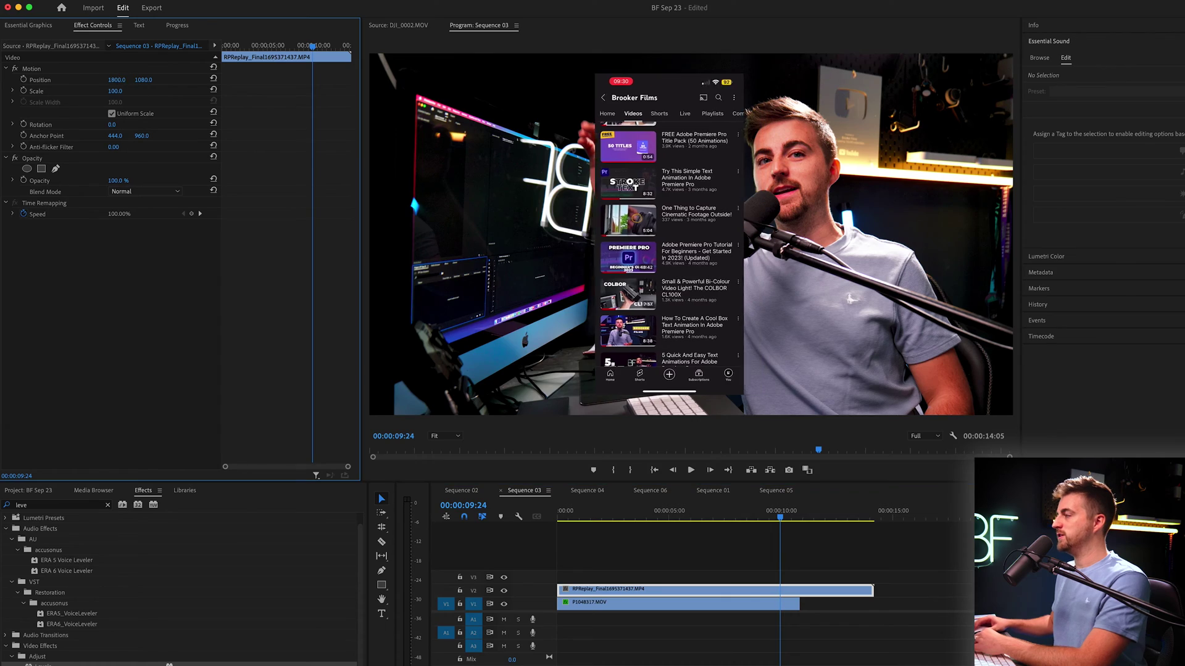
Step: Set the screen recording's horizontal position to 1150 and apply the Basic 3D effect to it
{"action": "left_click_drag", "start_coordinate": [116, 80], "coordinate": [16, 80]}
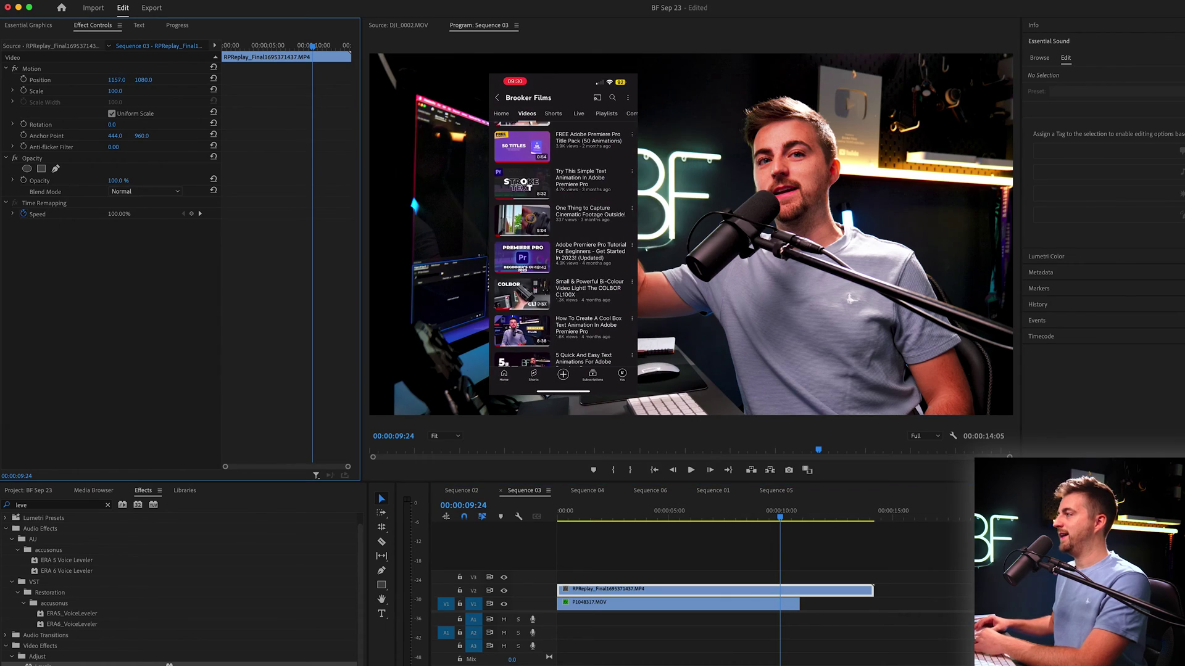
{"action": "left_click", "coordinate": [48, 506]}
{"action": "type", "text": "basic"}
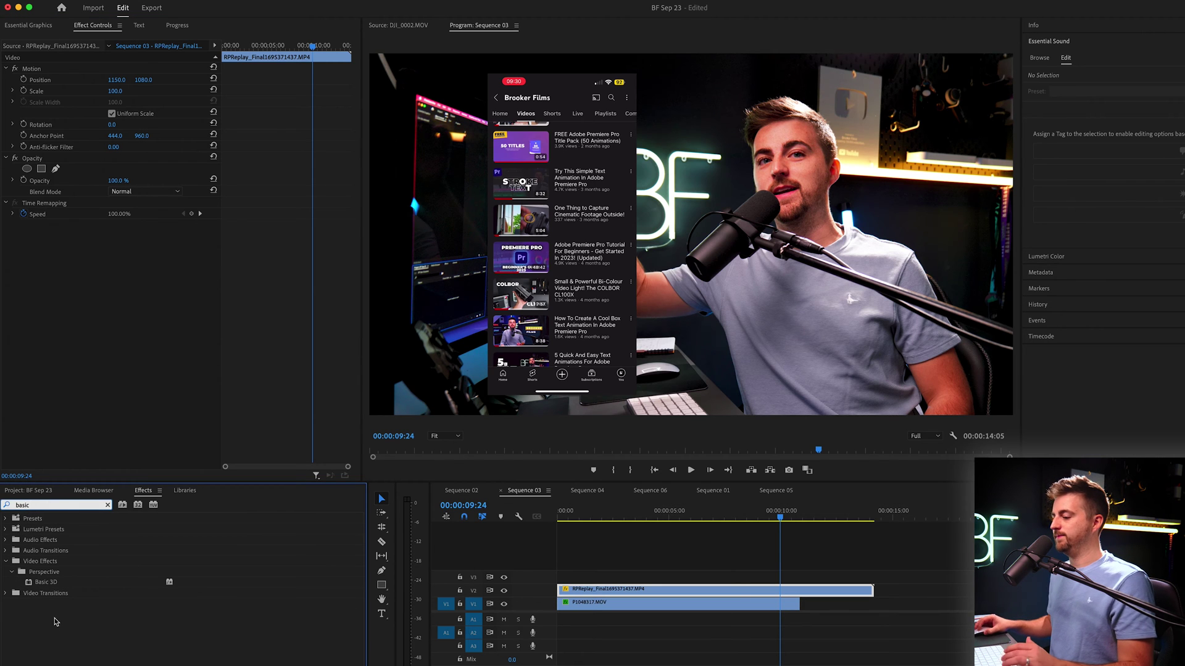
{"action": "left_click_drag", "start_coordinate": [45, 582], "coordinate": [664, 589]}
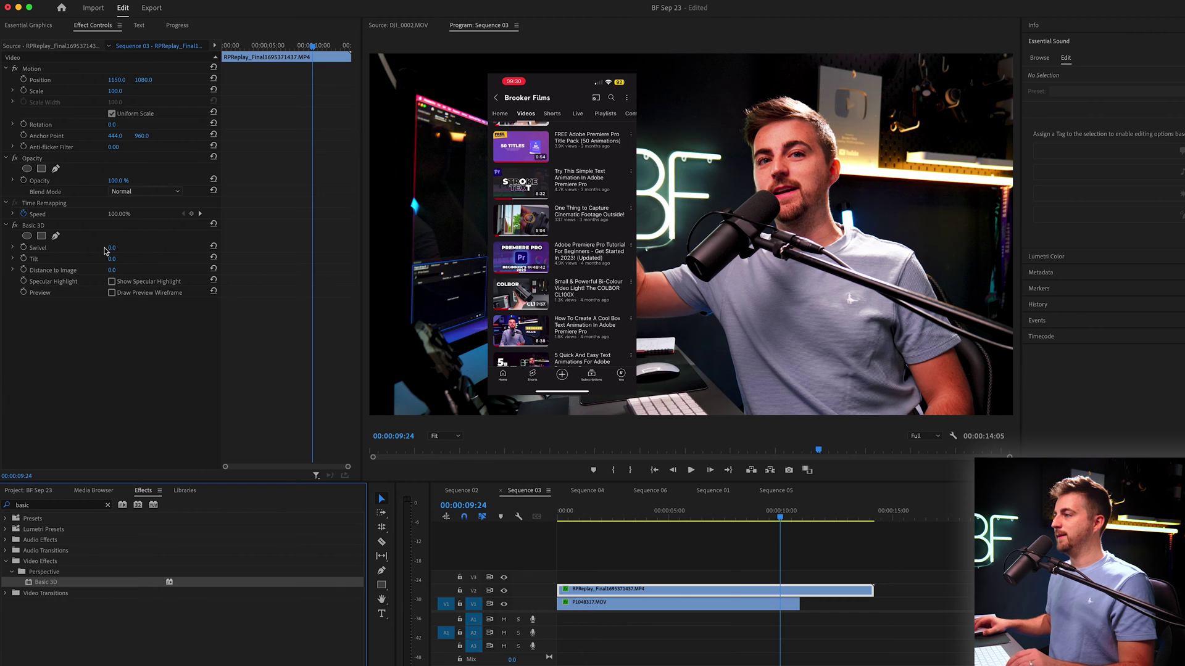
Step: Angle the recording with a Basic 3D swivel of 217° and tilt of -7°, and set its scale to 91 and vertical position to 1101
{"action": "left_click", "coordinate": [135, 250]}
{"action": "left_click_drag", "start_coordinate": [120, 247], "coordinate": [253, 247]}
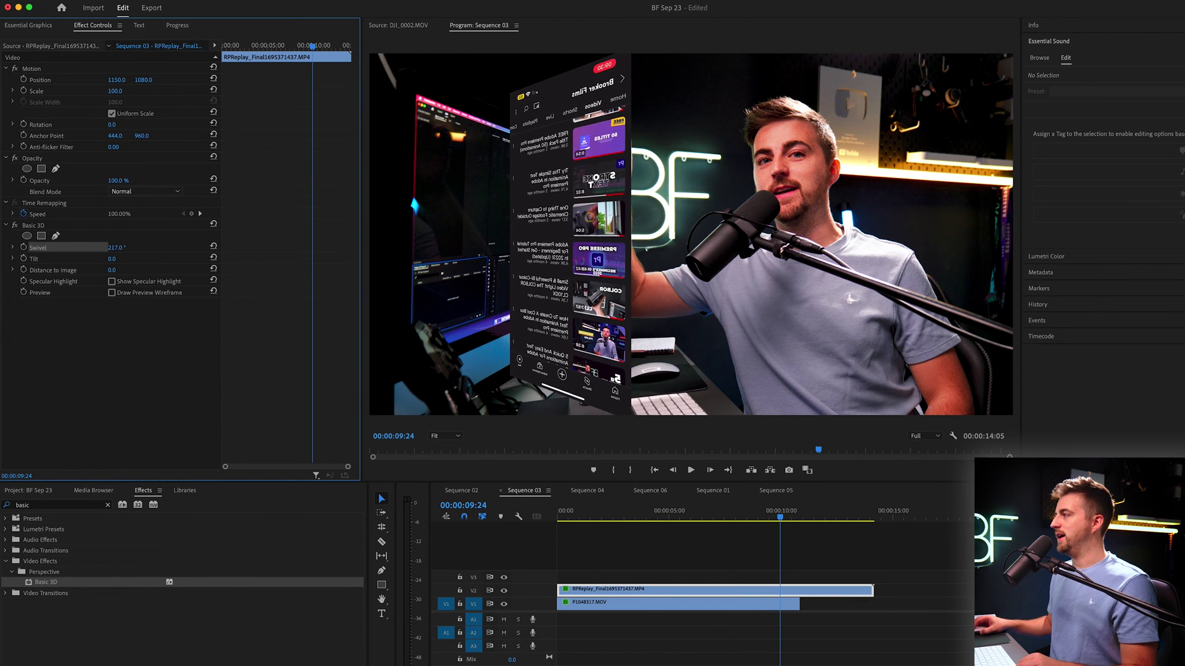
{"action": "left_click_drag", "start_coordinate": [112, 262], "coordinate": [108, 261]}
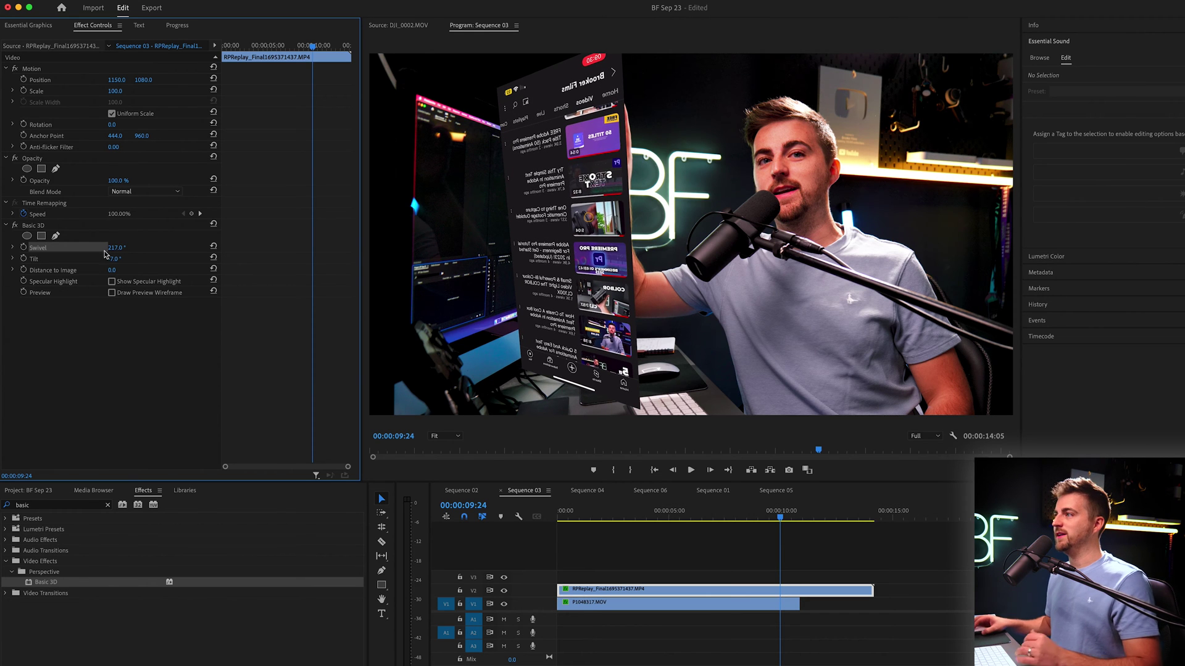
{"action": "left_click_drag", "start_coordinate": [123, 91], "coordinate": [146, 80]}
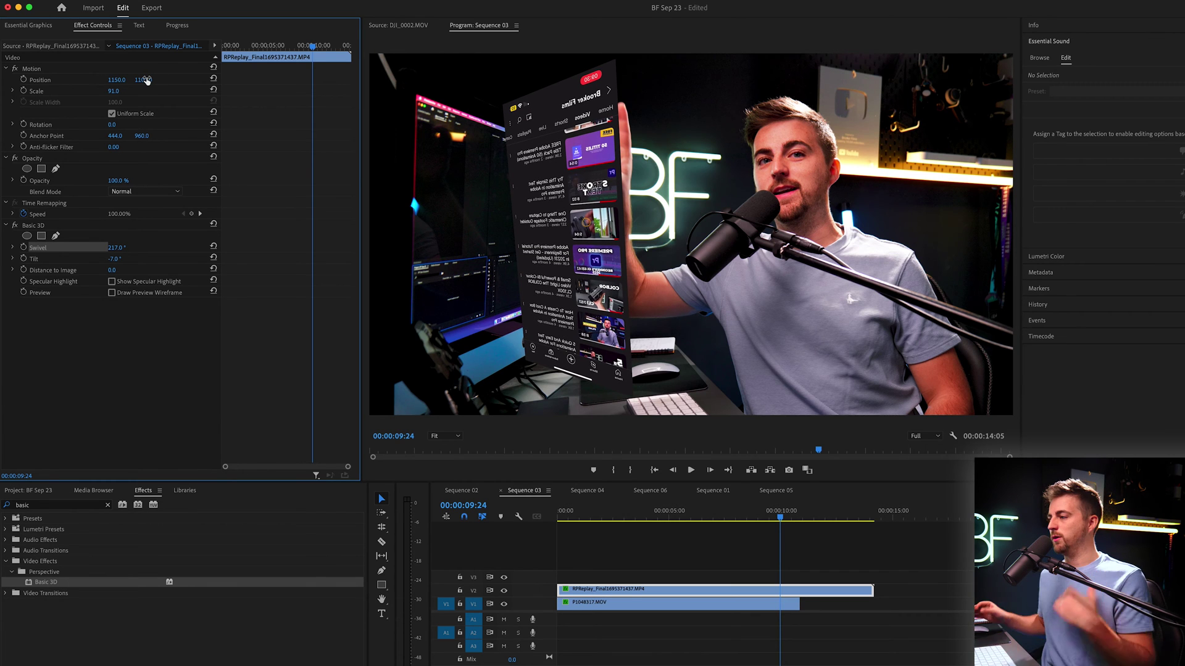
Step: Apply the Crop effect to the screen recording with 5% off the top, and place it above Basic 3D in the effect order
{"action": "left_click", "coordinate": [73, 505]}
{"action": "type", "text": "crop"}
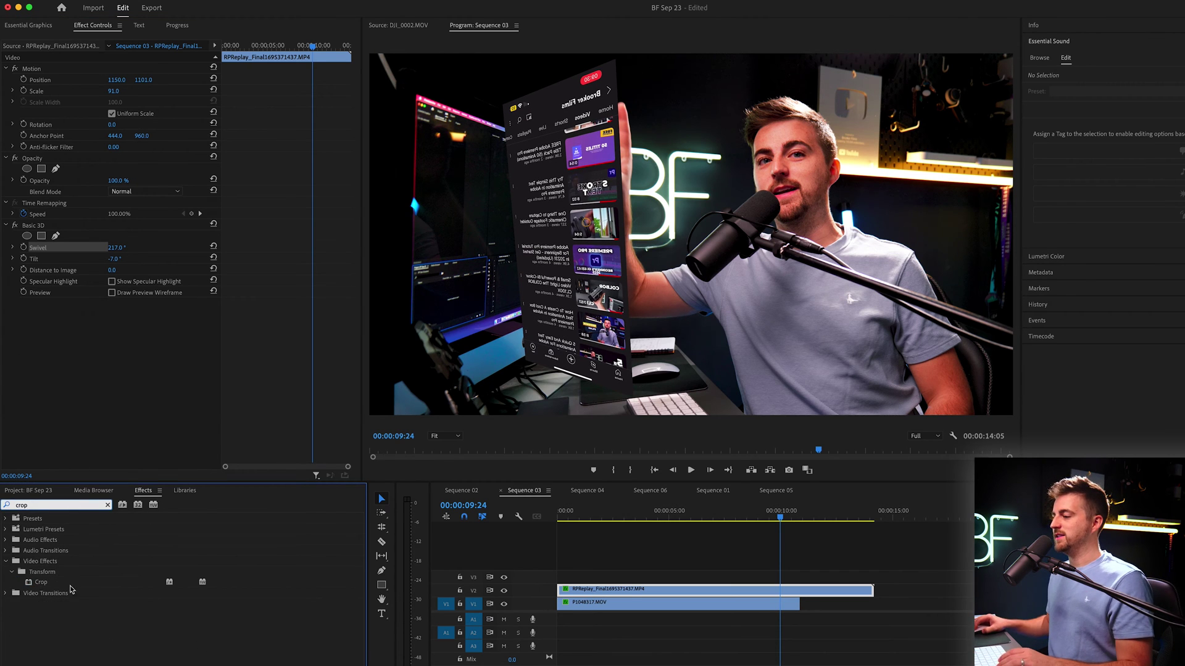
{"action": "left_click", "coordinate": [42, 585]}
{"action": "left_click_drag", "start_coordinate": [70, 370], "coordinate": [131, 338]}
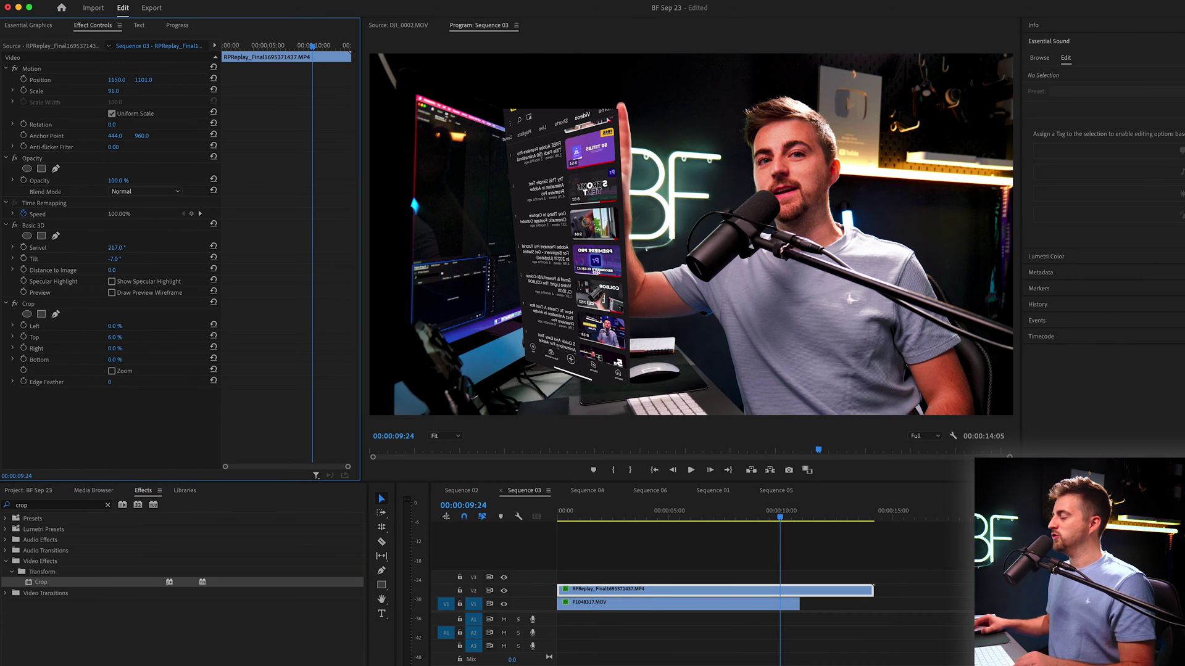
{"action": "key", "text": "super+z"}
{"action": "left_click", "coordinate": [29, 305]}
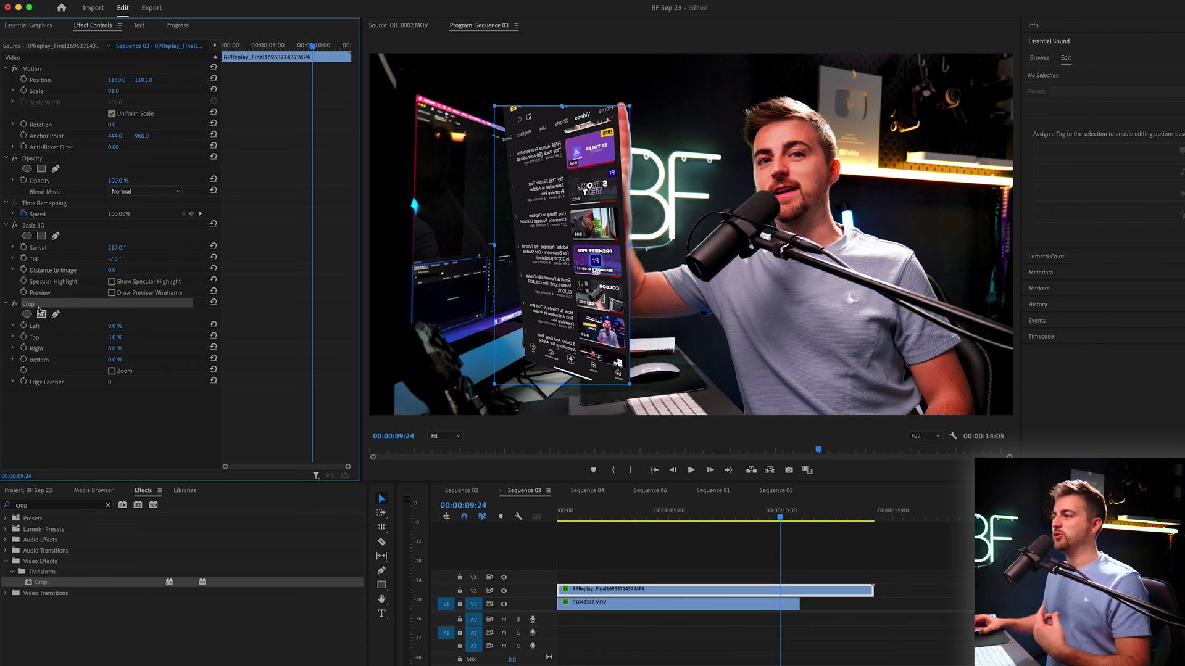
{"action": "left_click_drag", "start_coordinate": [36, 226], "coordinate": [37, 226]}
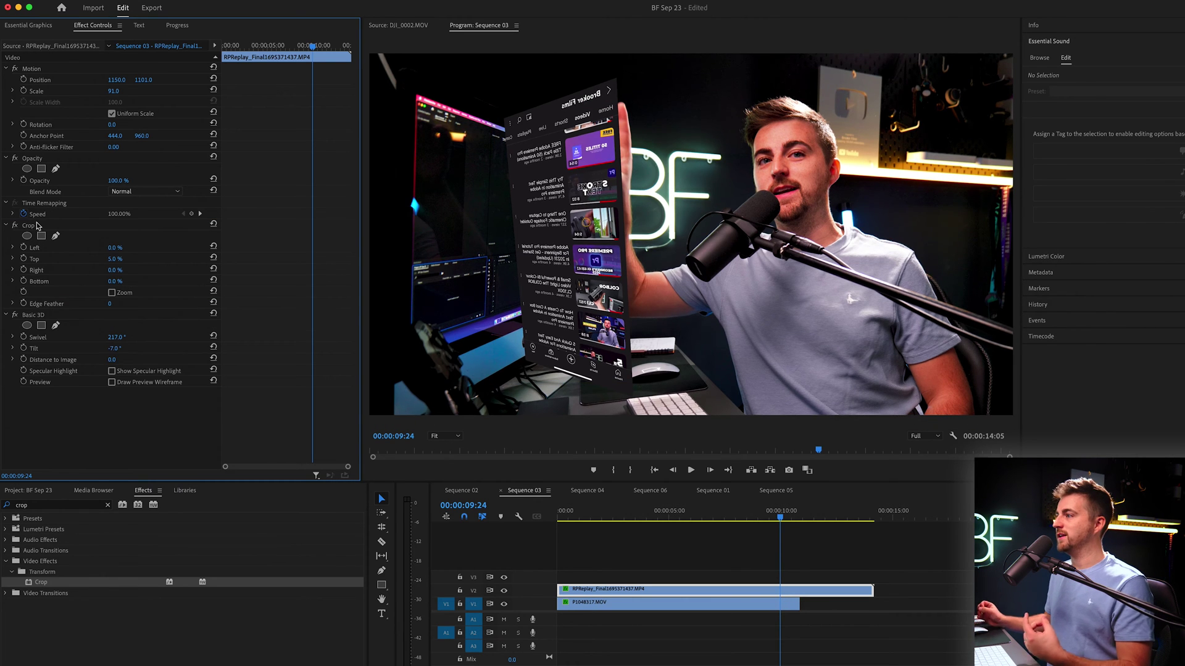
Step: Crop the recording 4% at the top and 9% at the bottom, and set its scale to 99 and position to 1100, 1185
{"action": "left_click_drag", "start_coordinate": [116, 260], "coordinate": [127, 258]}
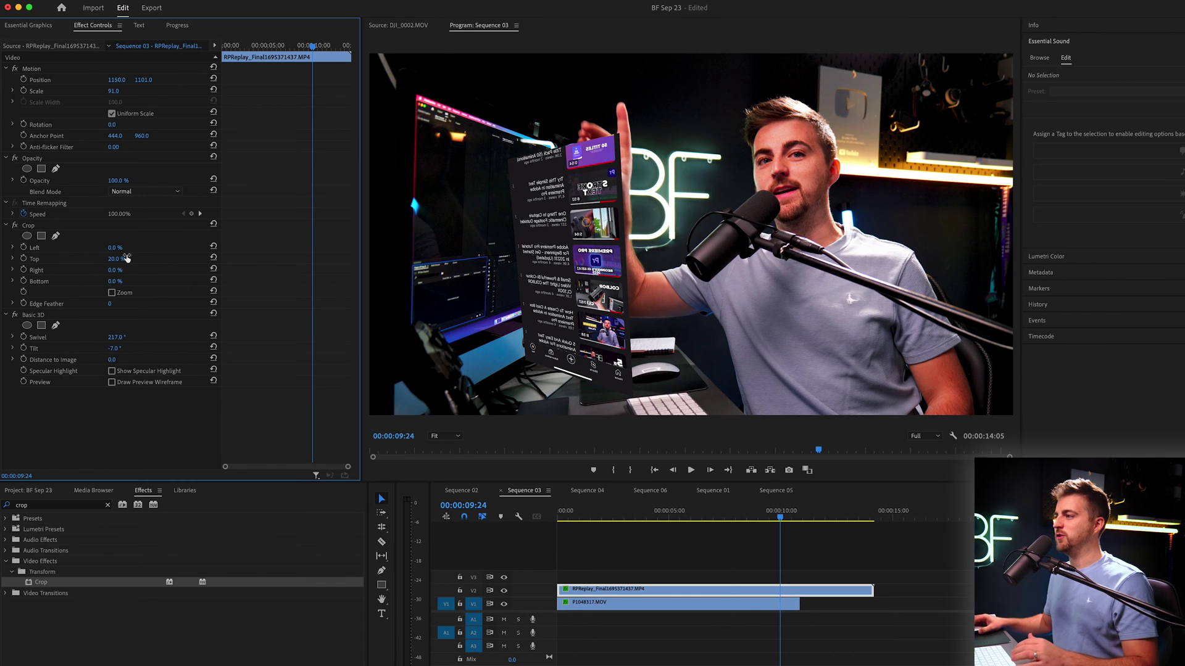
{"action": "key", "text": "super+z"}
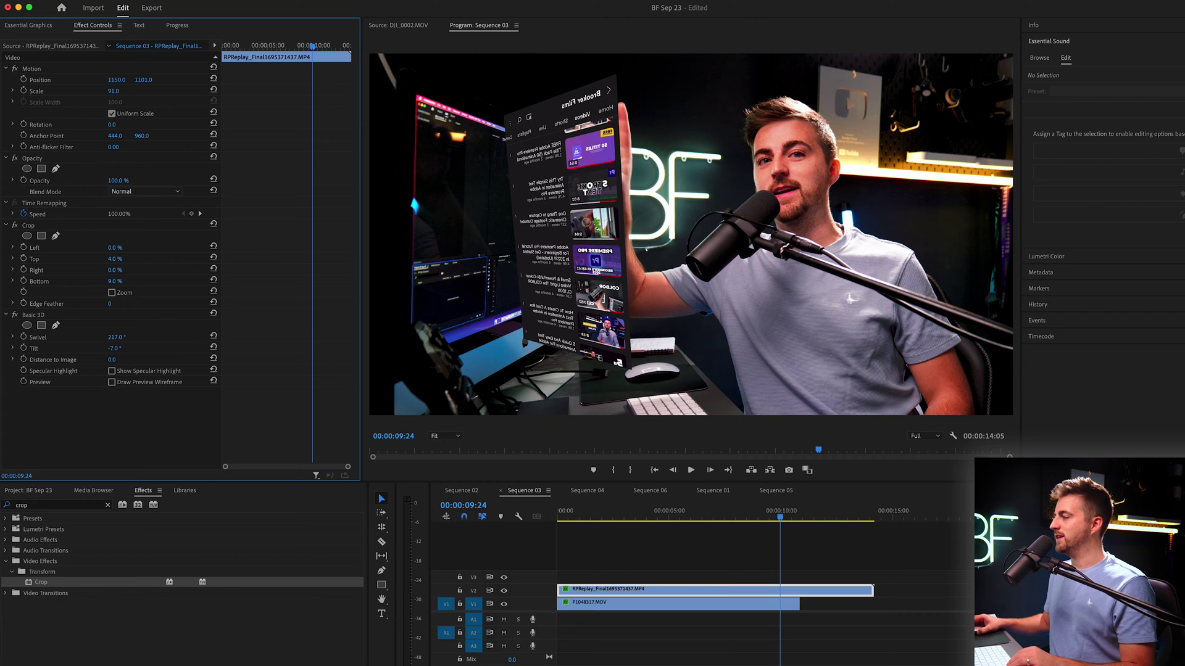
{"action": "left_click_drag", "start_coordinate": [143, 79], "coordinate": [86, 79]}
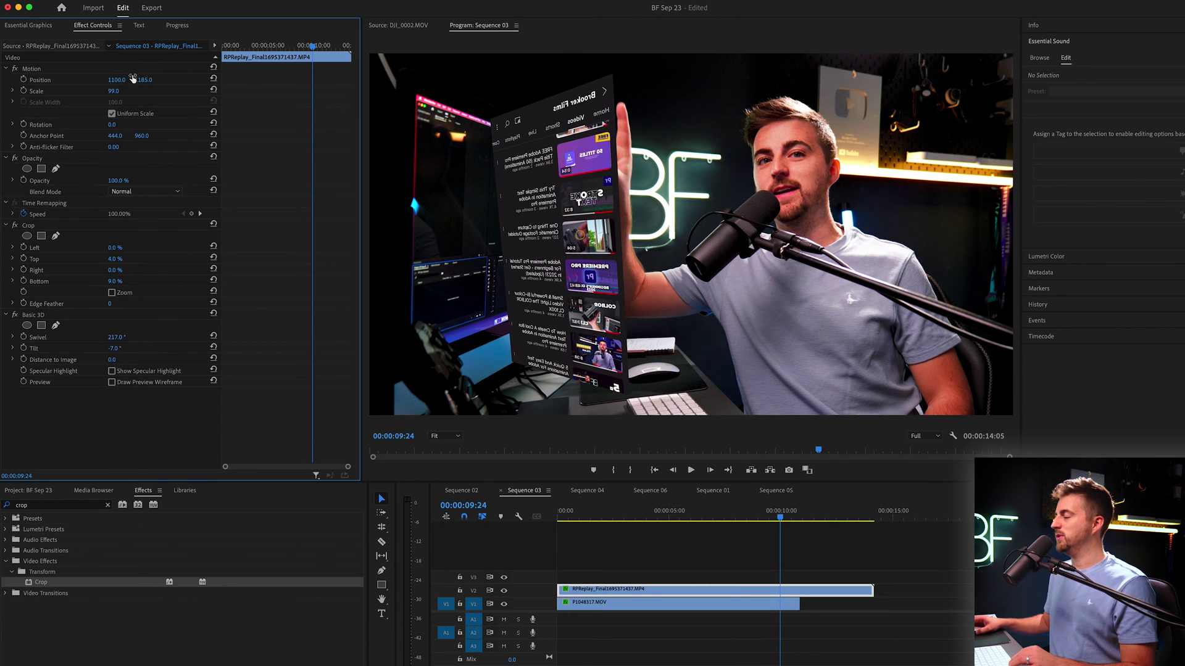
Step: Play the composite from the start and extend the end of P1048317.MOV on V1 towards the end of the screen recording
{"action": "key", "text": "space"}
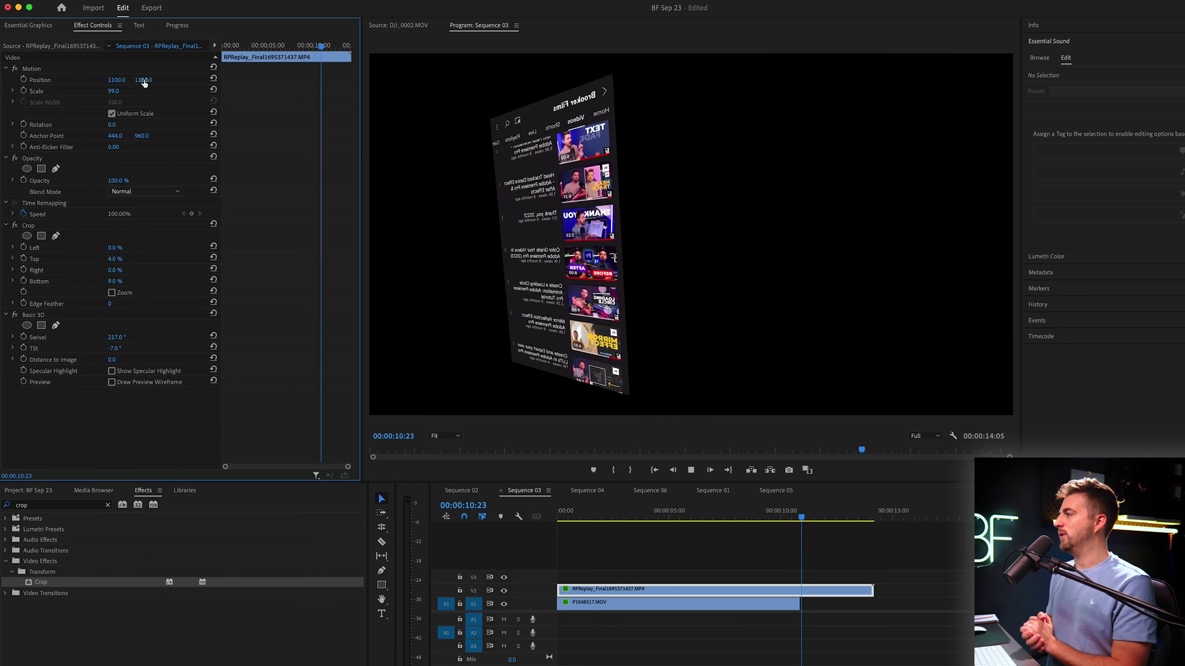
{"action": "key", "text": "space"}
{"action": "left_click", "coordinate": [664, 526]}
{"action": "key", "text": "Home"}
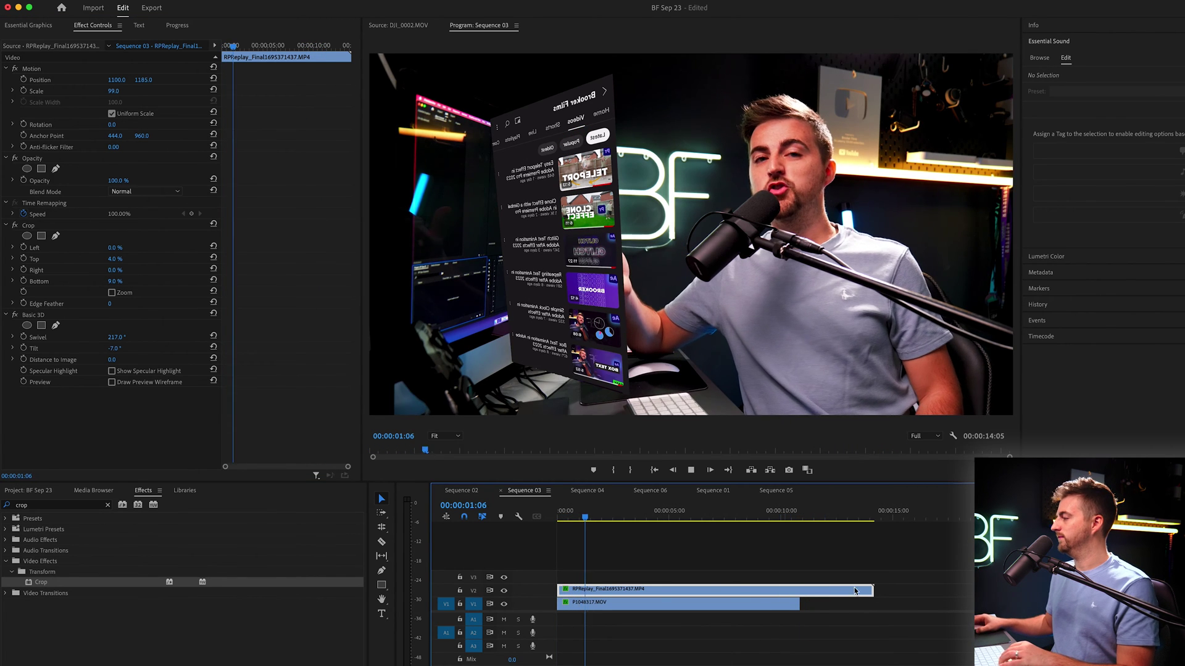
{"action": "left_click_drag", "start_coordinate": [798, 602], "coordinate": [848, 602]}
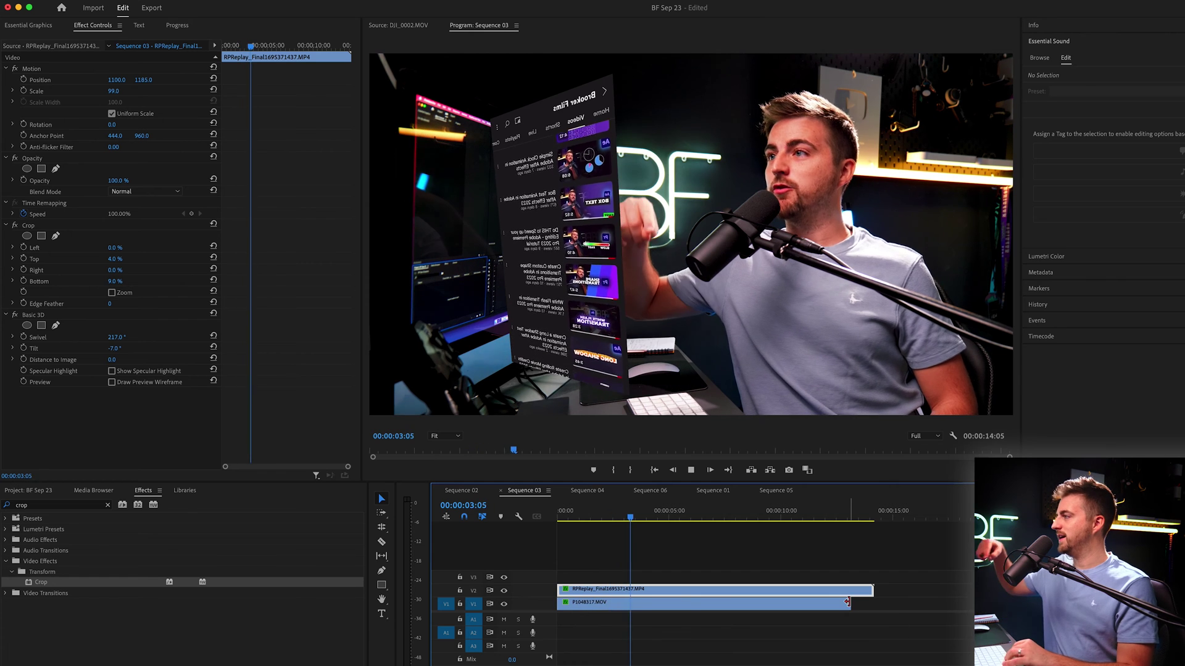
{"action": "key", "text": "space"}
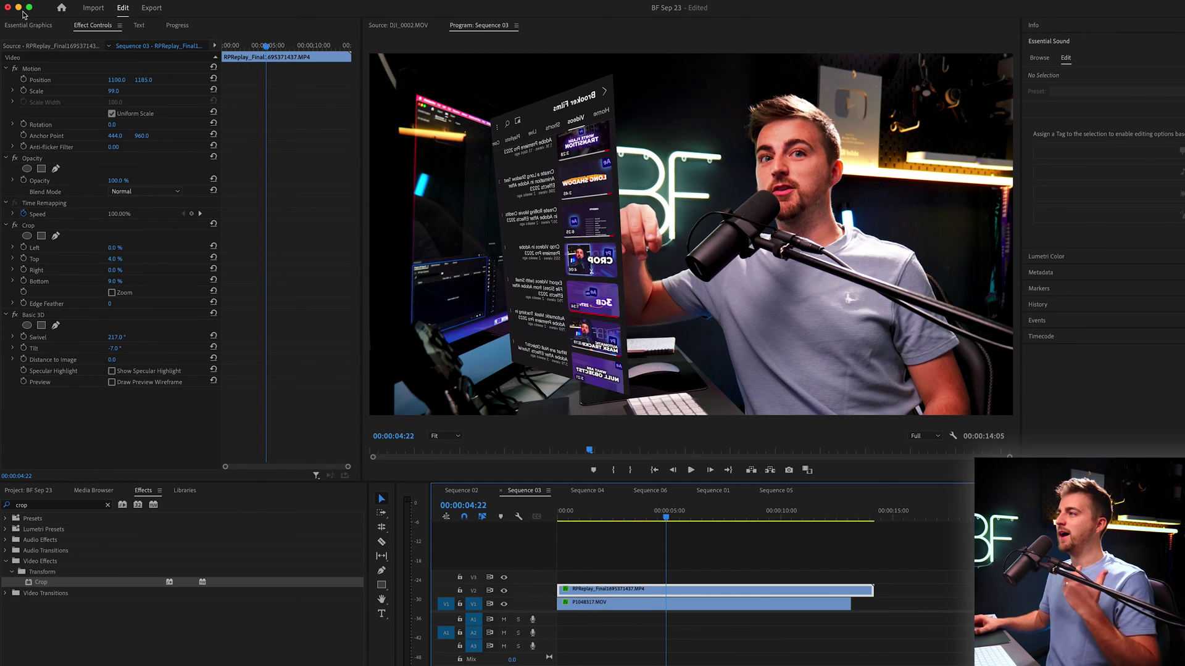
Step: Reposition the recording beside the hand at 1233.6, 1181.8, lower its opacity to 90%, and play back the result
{"action": "left_click", "coordinate": [32, 68]}
{"action": "left_click_drag", "start_coordinate": [554, 195], "coordinate": [598, 194]}
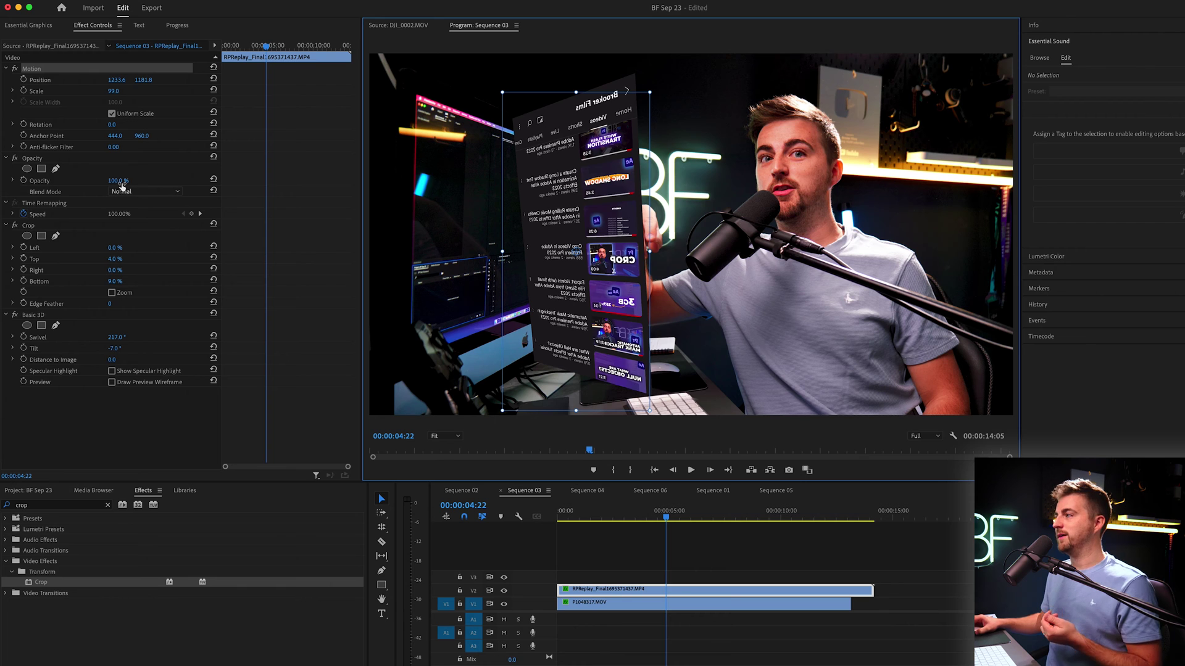
{"action": "left_click_drag", "start_coordinate": [122, 183], "coordinate": [111, 183]}
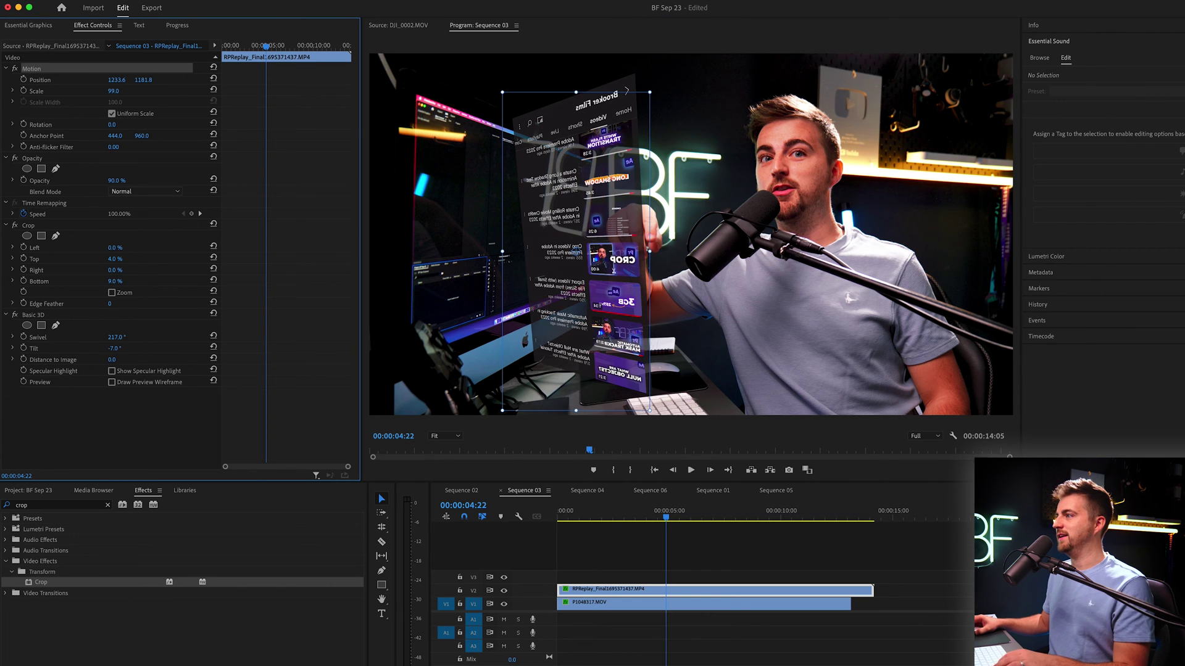
{"action": "key", "text": "space"}
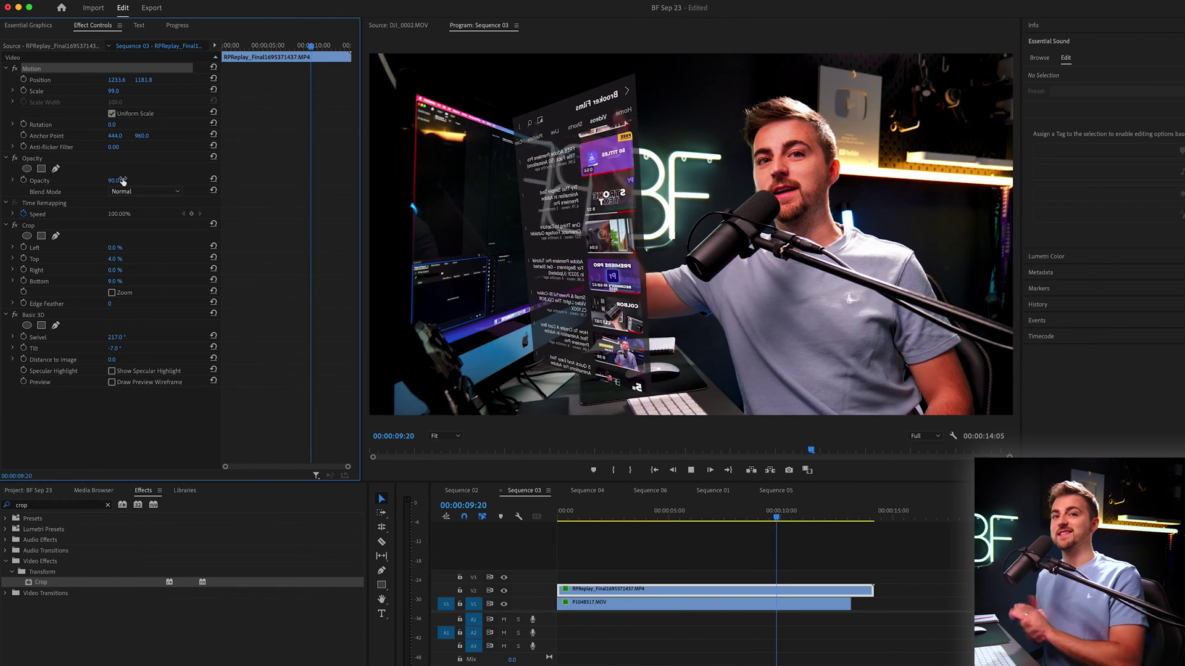
Step: Move the screen recording up to track V3 and trim its end to match the end of P1048317.MOV
{"action": "key", "text": "space"}
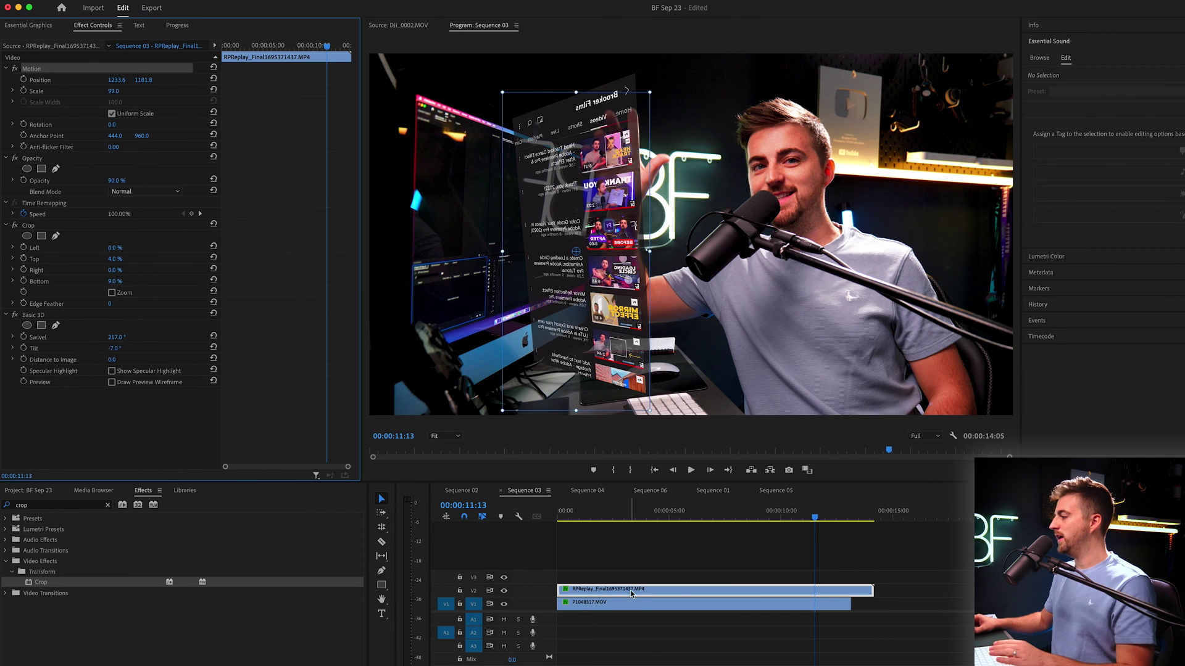
{"action": "left_click_drag", "start_coordinate": [631, 594], "coordinate": [627, 572]}
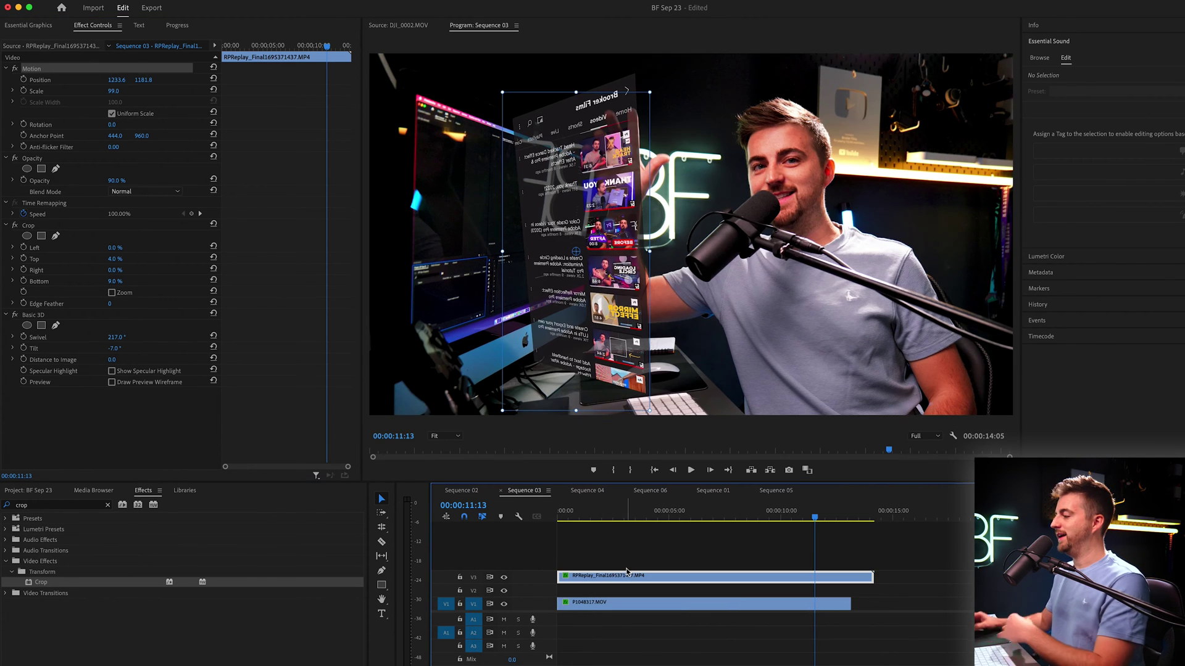
{"action": "left_click_drag", "start_coordinate": [872, 576], "coordinate": [851, 577]}
Step: Create a 3840 x 2160, 25 fps Black Video and place it on V2 along the full length of the clips
{"action": "left_click", "coordinate": [40, 490]}
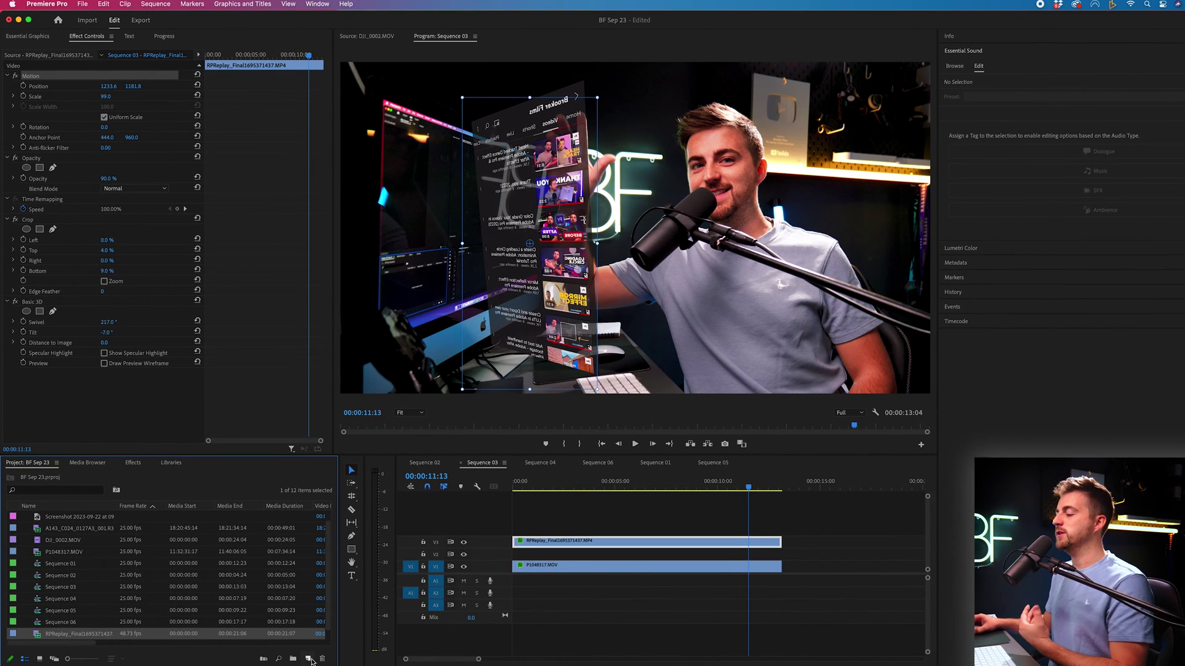
{"action": "left_click", "coordinate": [310, 659]}
{"action": "left_click", "coordinate": [325, 628]}
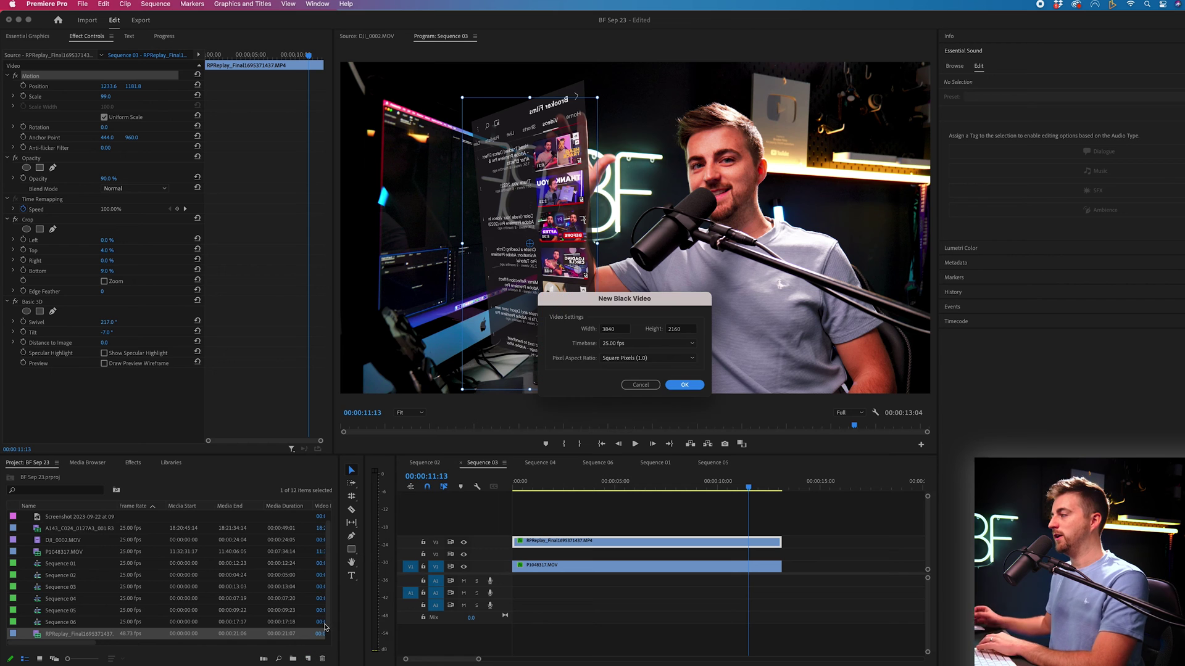
{"action": "key", "text": "Return"}
{"action": "left_click_drag", "start_coordinate": [68, 518], "coordinate": [770, 556]}
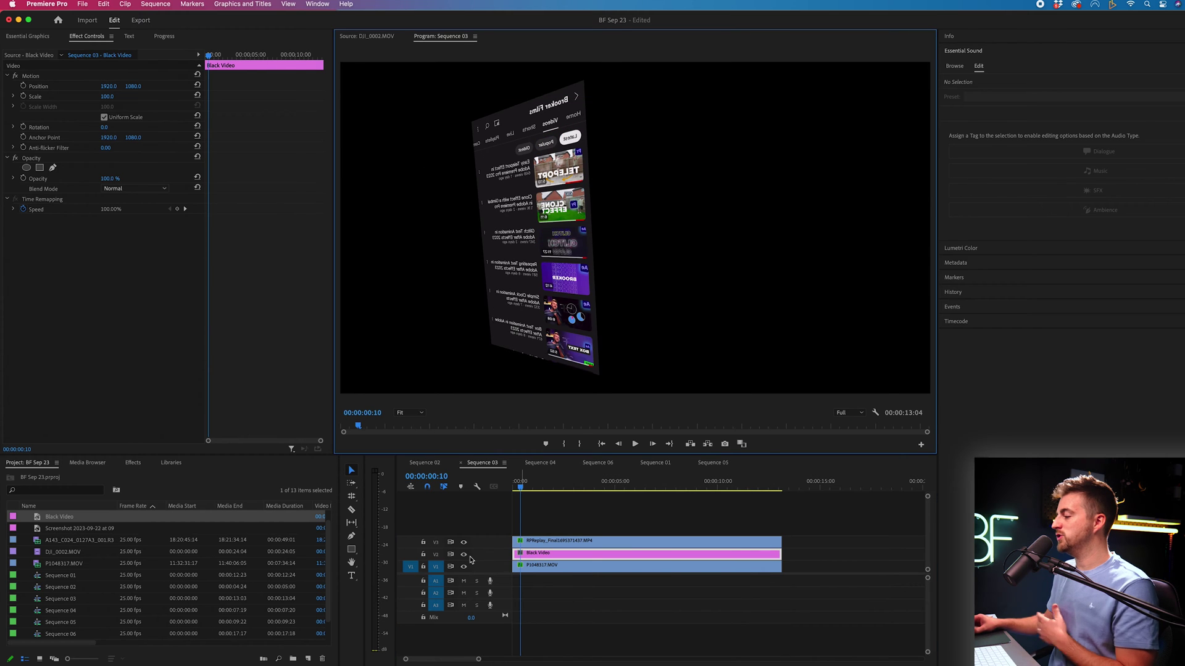
Step: Hide V2 and draw a closed freeform opacity mask on the Black Video around the man's head and torso
{"action": "left_click", "coordinate": [464, 556]}
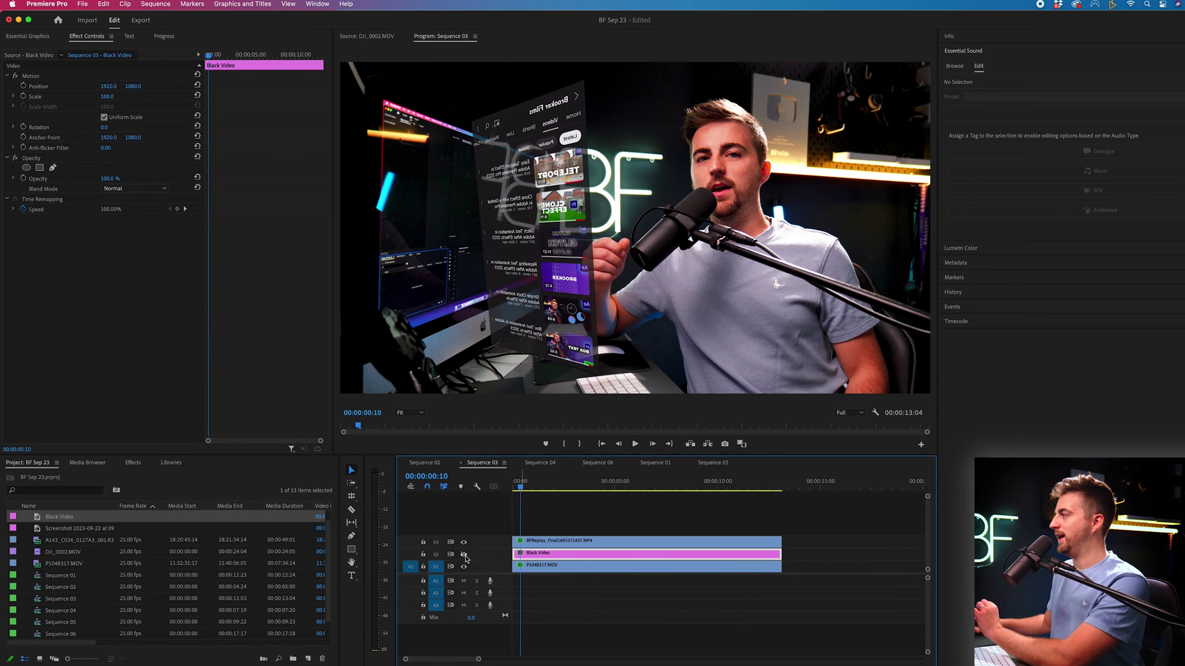
{"action": "left_click", "coordinate": [53, 167]}
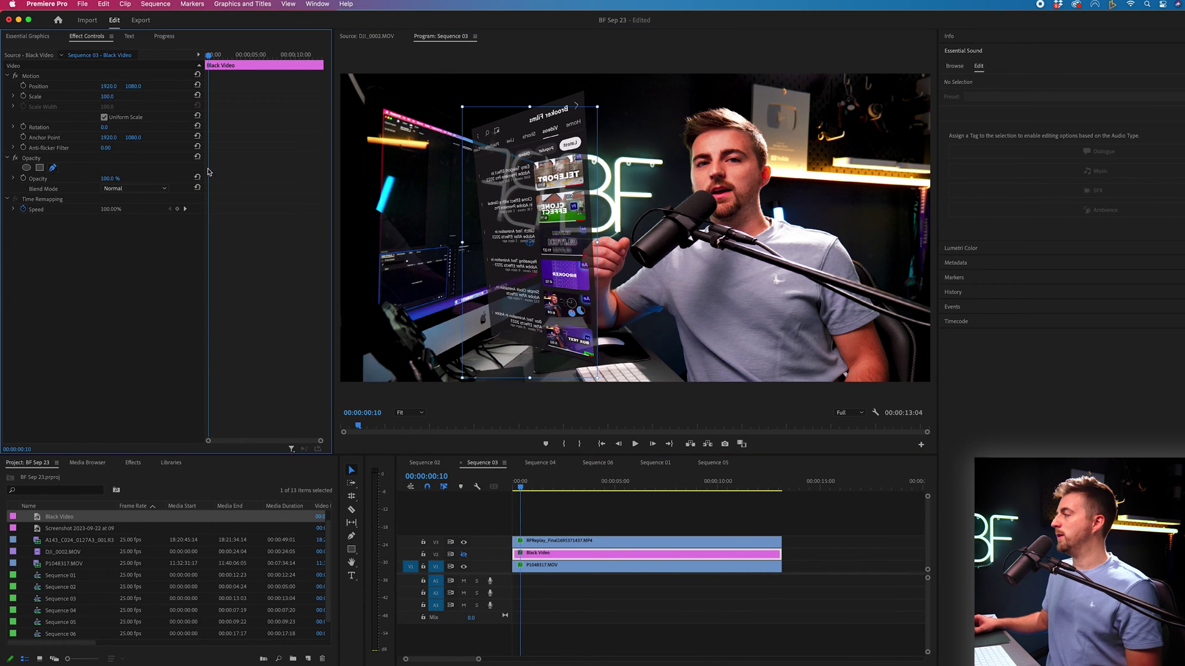
{"action": "left_click", "coordinate": [686, 94]}
{"action": "left_click", "coordinate": [641, 204]}
{"action": "left_click", "coordinate": [639, 325]}
{"action": "left_click", "coordinate": [759, 387]}
{"action": "left_click", "coordinate": [779, 109]}
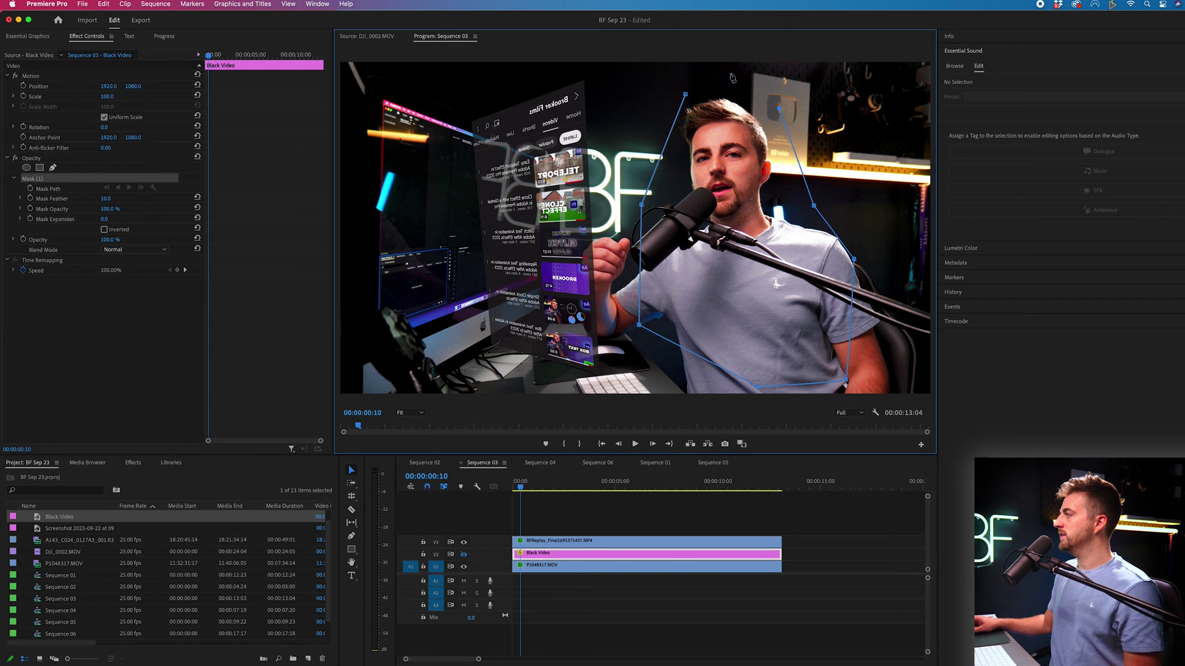
{"action": "left_click", "coordinate": [686, 95]}
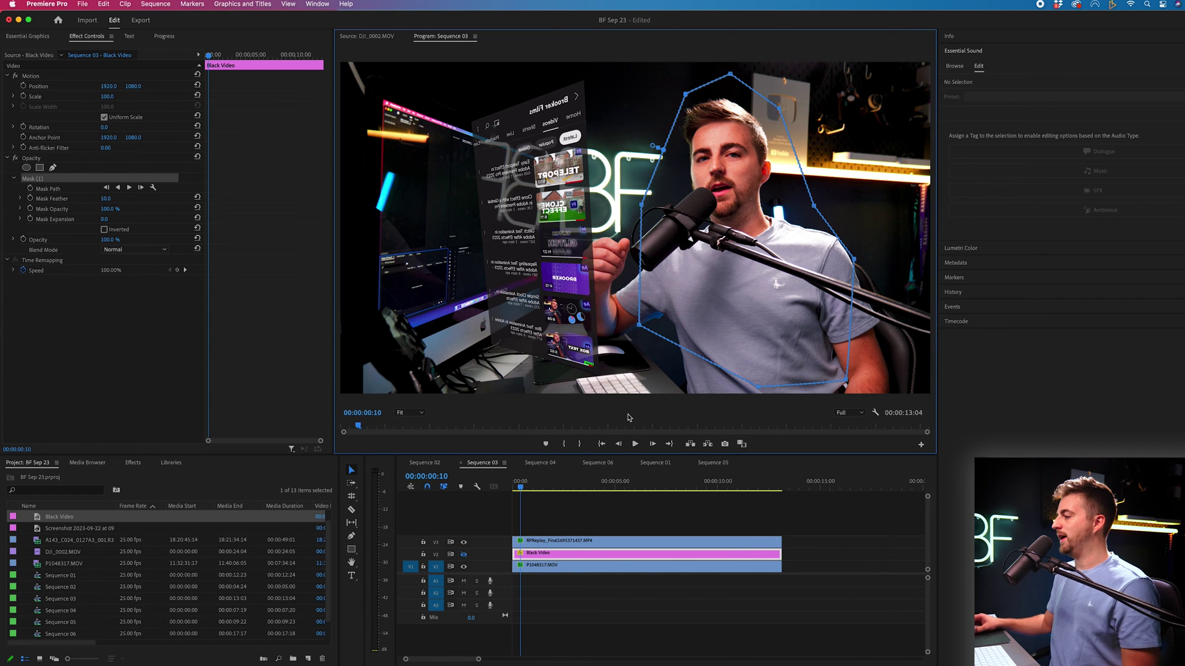
Step: Show V2, invert the Black Video mask with feather 659 and expansion 131, and set the clip's opacity to 79%
{"action": "left_click", "coordinate": [463, 555]}
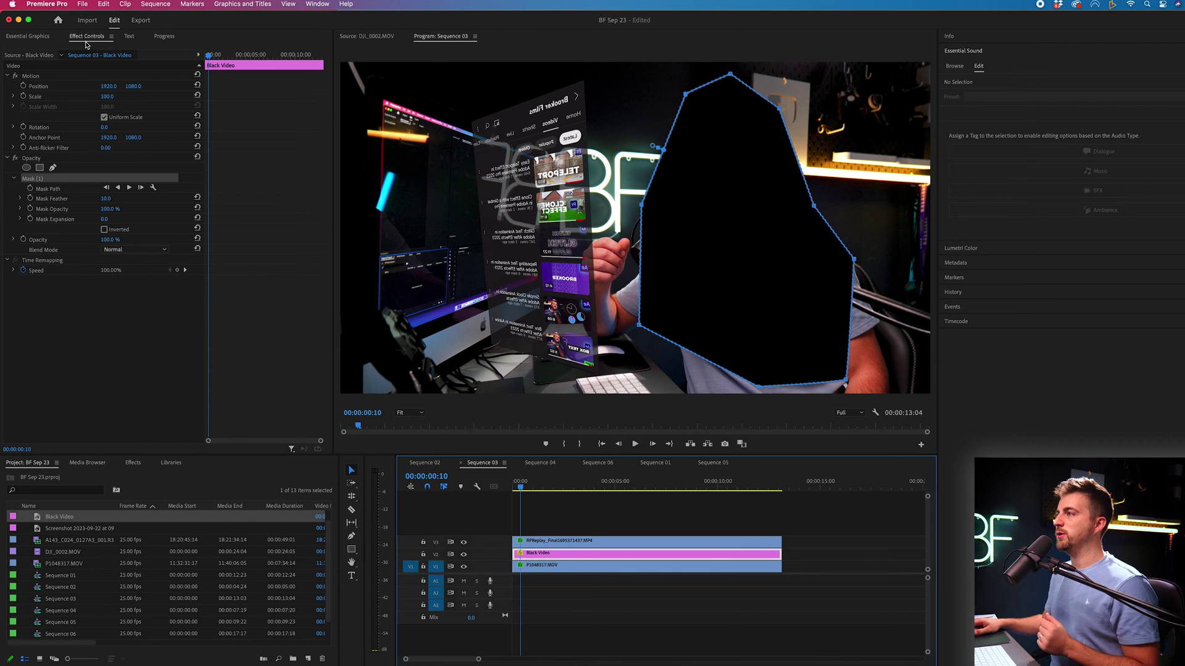
{"action": "left_click", "coordinate": [35, 179]}
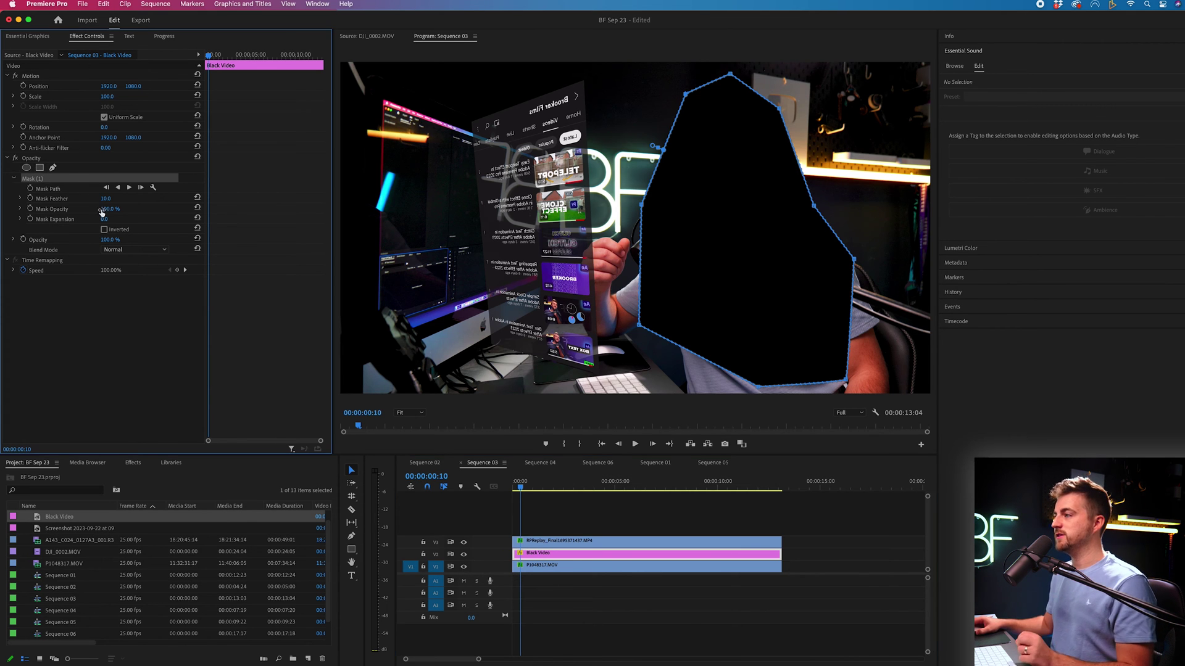
{"action": "left_click", "coordinate": [104, 229]}
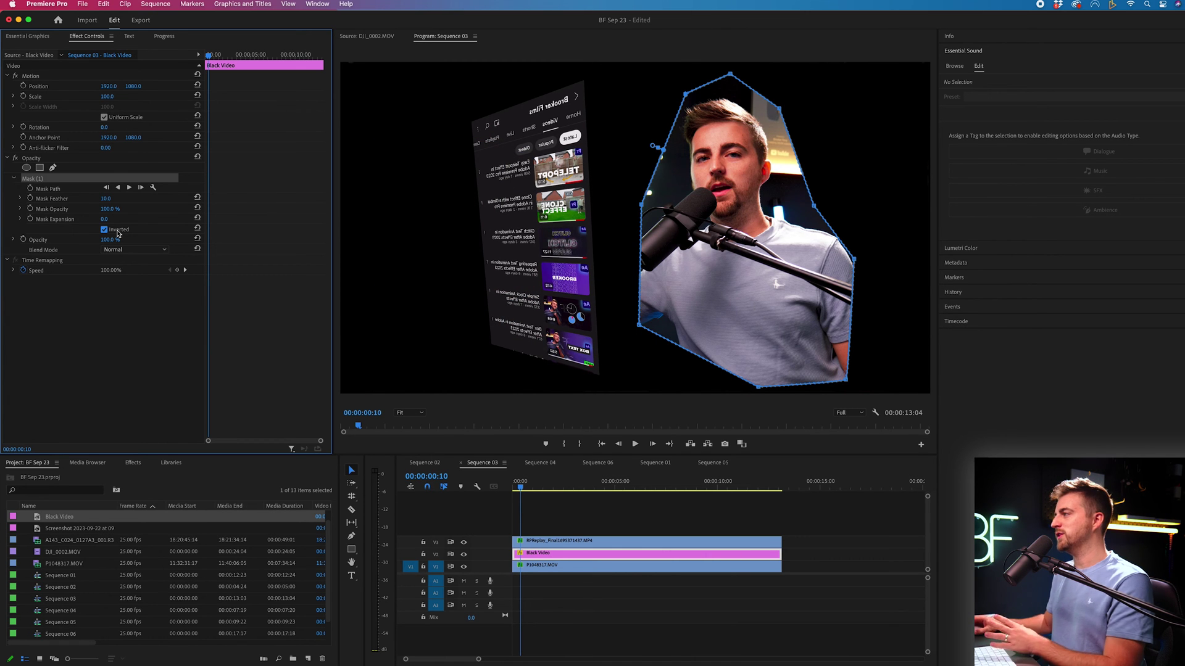
{"action": "left_click_drag", "start_coordinate": [105, 198], "coordinate": [95, 239]}
{"action": "key", "text": "space"}
{"action": "key", "text": "space"}
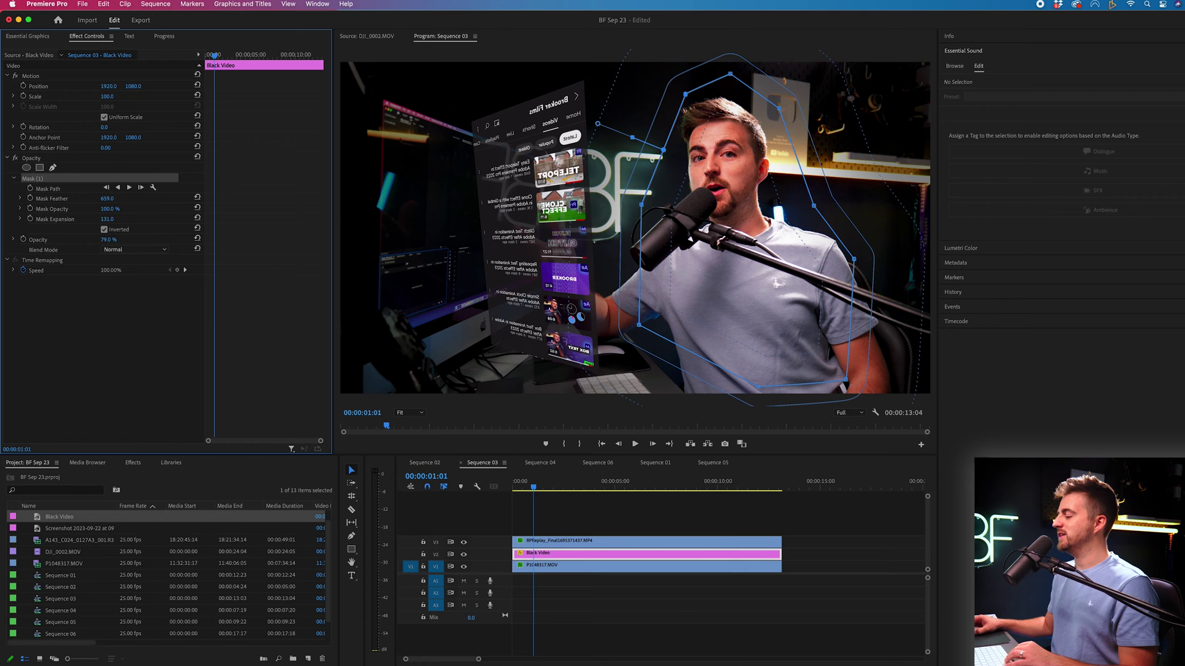
Step: Play the sequence and toggle V2's visibility to compare the shot with and without the dark vignette
{"action": "left_click", "coordinate": [454, 560]}
{"action": "key", "text": "space"}
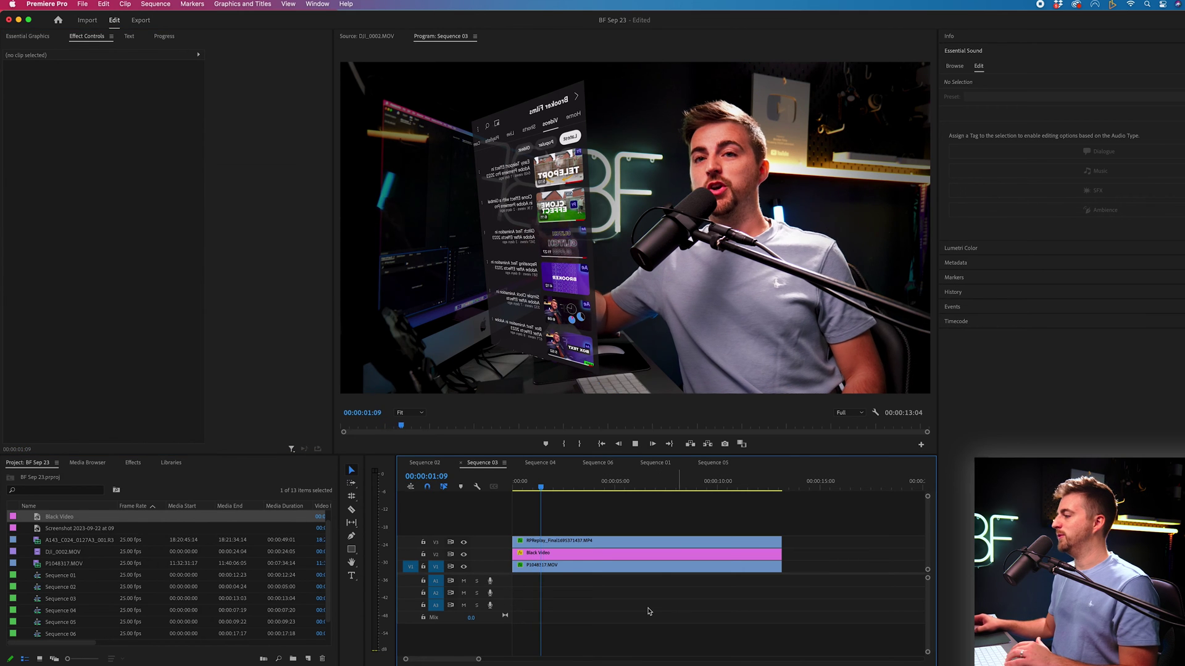
{"action": "key", "text": "space"}
{"action": "left_click", "coordinate": [466, 555]}
{"action": "left_click", "coordinate": [466, 555]}
{"action": "left_click", "coordinate": [466, 555]}
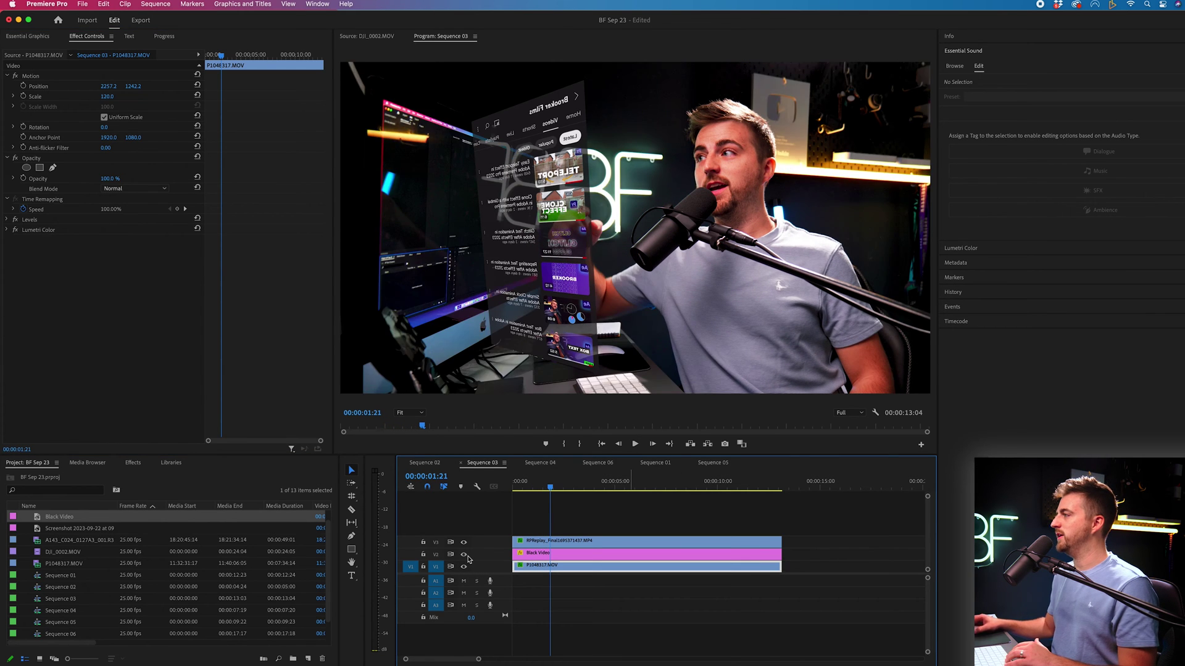
{"action": "key", "text": "space"}
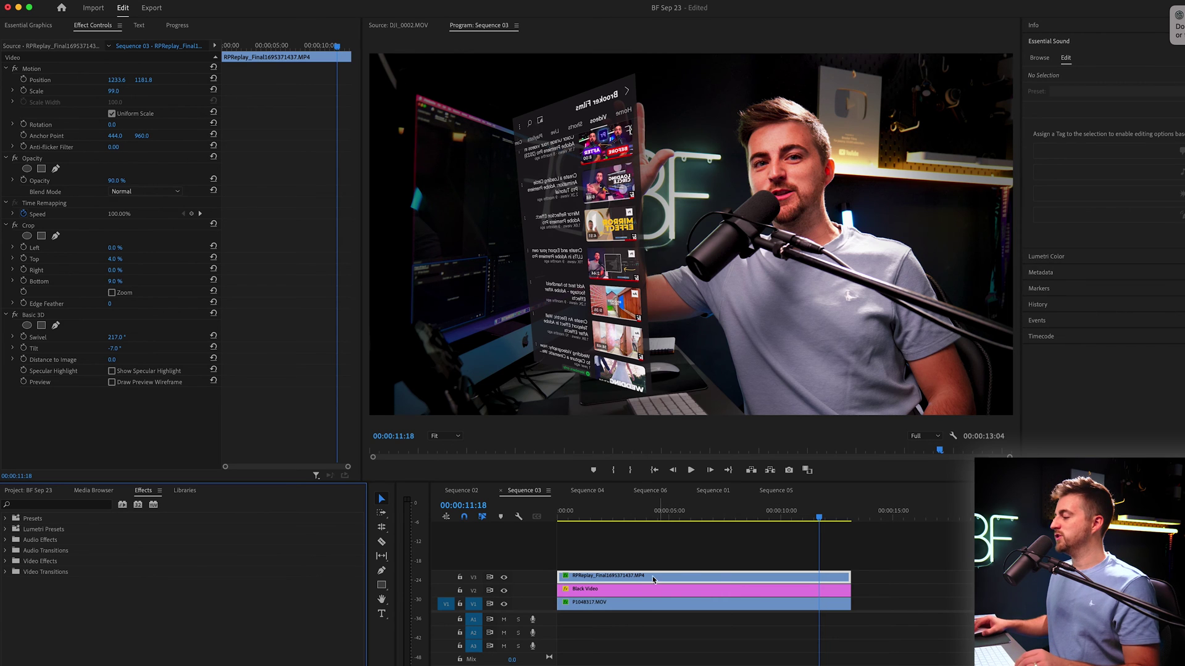
Step: Duplicate the V3 screen recording and place the copy on V4, aligned with the start of the sequence
{"action": "left_click", "coordinate": [634, 575]}
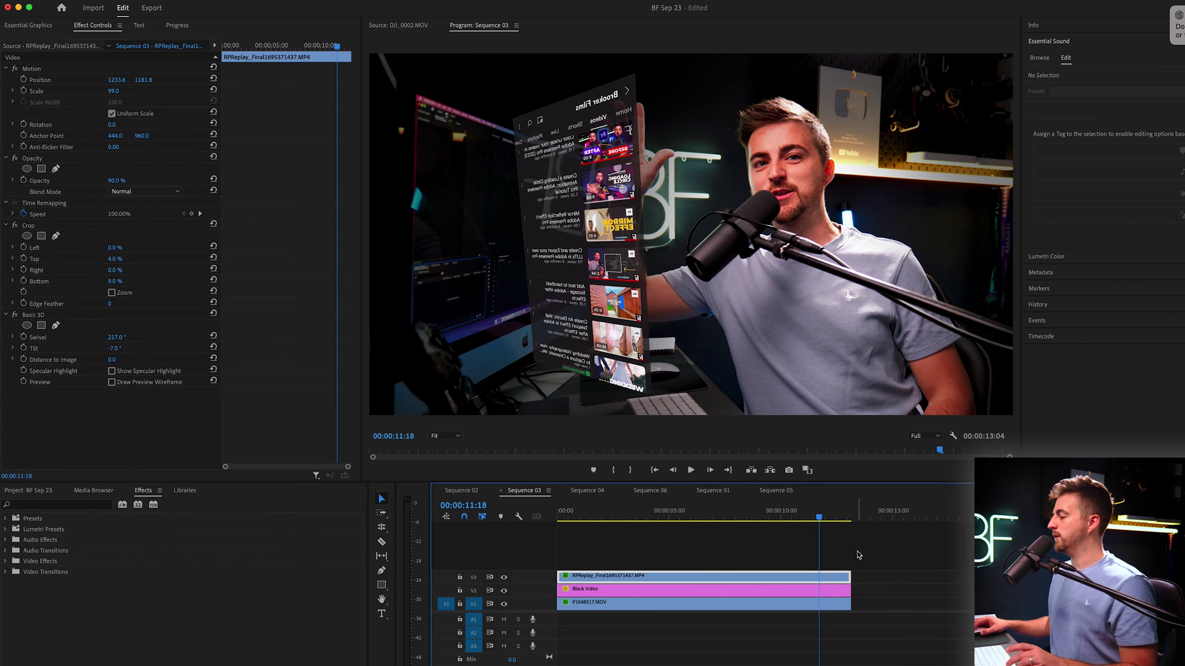
{"action": "left_click", "coordinate": [865, 519]}
{"action": "key", "text": "ctrl+v"}
{"action": "key", "text": "minus"}
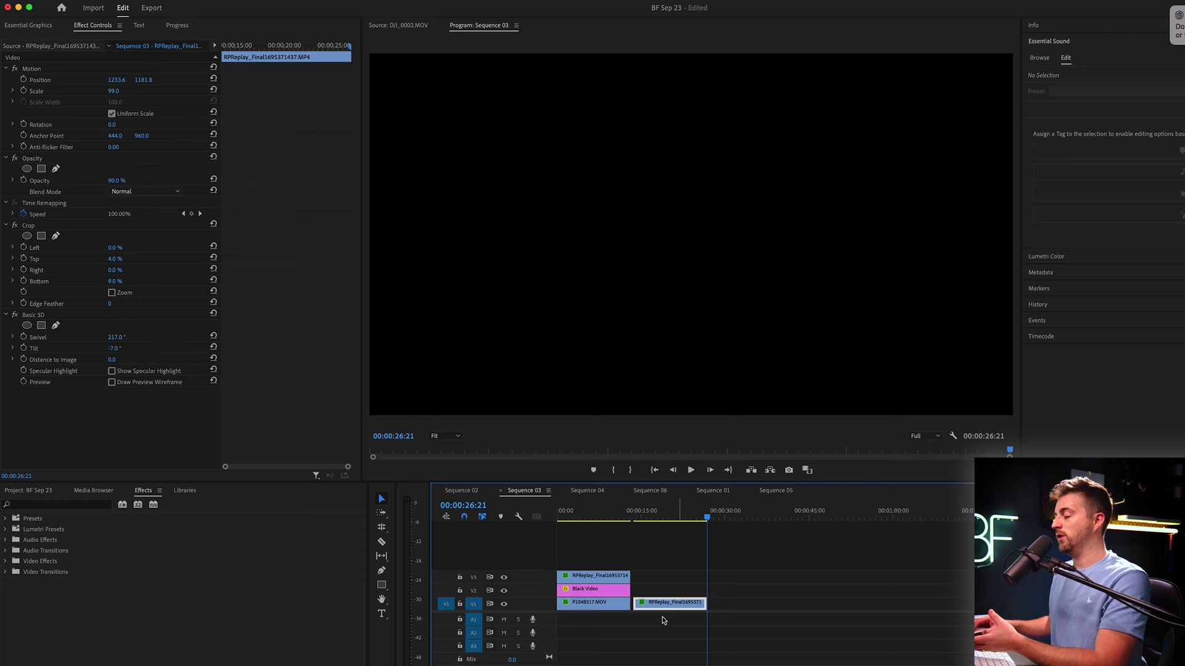
{"action": "left_click_drag", "start_coordinate": [671, 604], "coordinate": [595, 564]}
{"action": "left_click", "coordinate": [589, 518]}
{"action": "key", "text": "="}
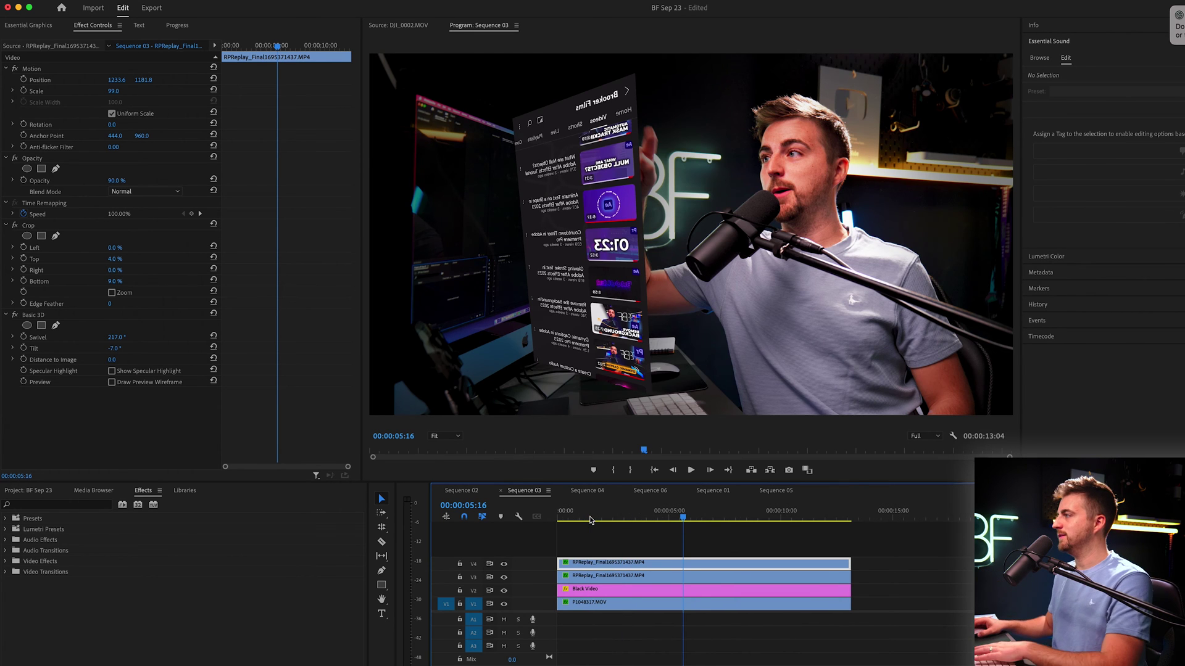
Step: Set the V4 recording copy's scale to 123 and its horizontal position to 1280.6
{"action": "left_click", "coordinate": [114, 91]}
{"action": "type", "text": "123"}
{"action": "key", "text": "Return"}
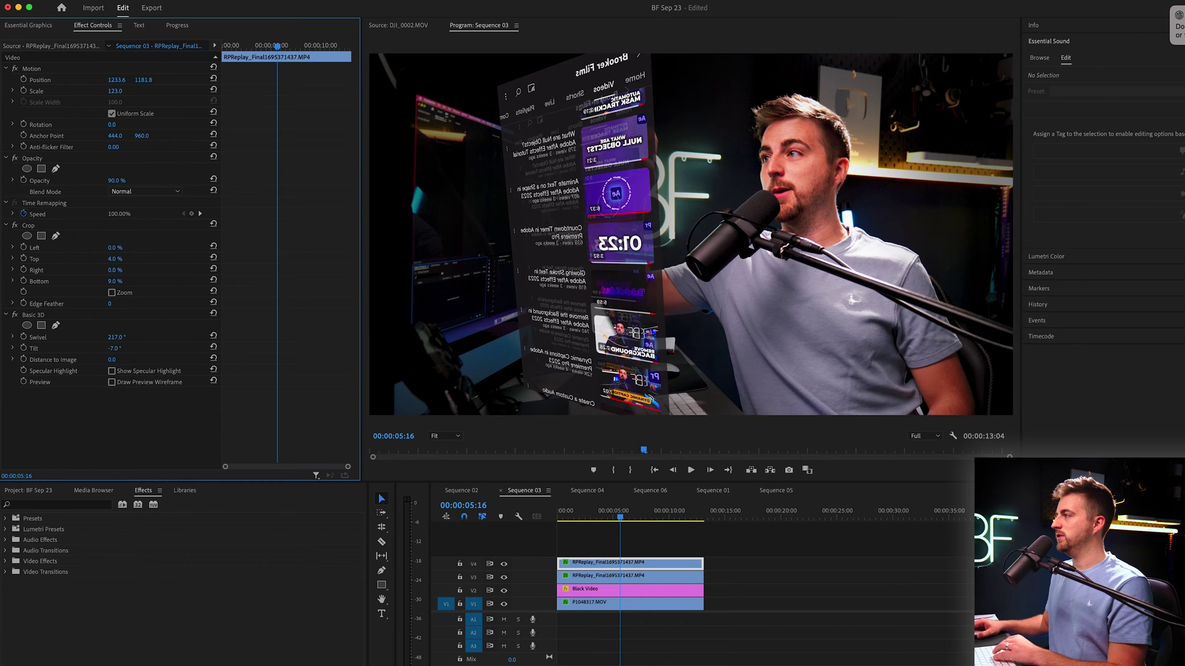
{"action": "left_click", "coordinate": [86, 79]}
{"action": "left_click_drag", "start_coordinate": [118, 80], "coordinate": [147, 80]}
Step: Apply Gaussian Blur to the V4 recording copy with a blurriness of 149
{"action": "left_click", "coordinate": [78, 505]}
{"action": "type", "text": "blur"}
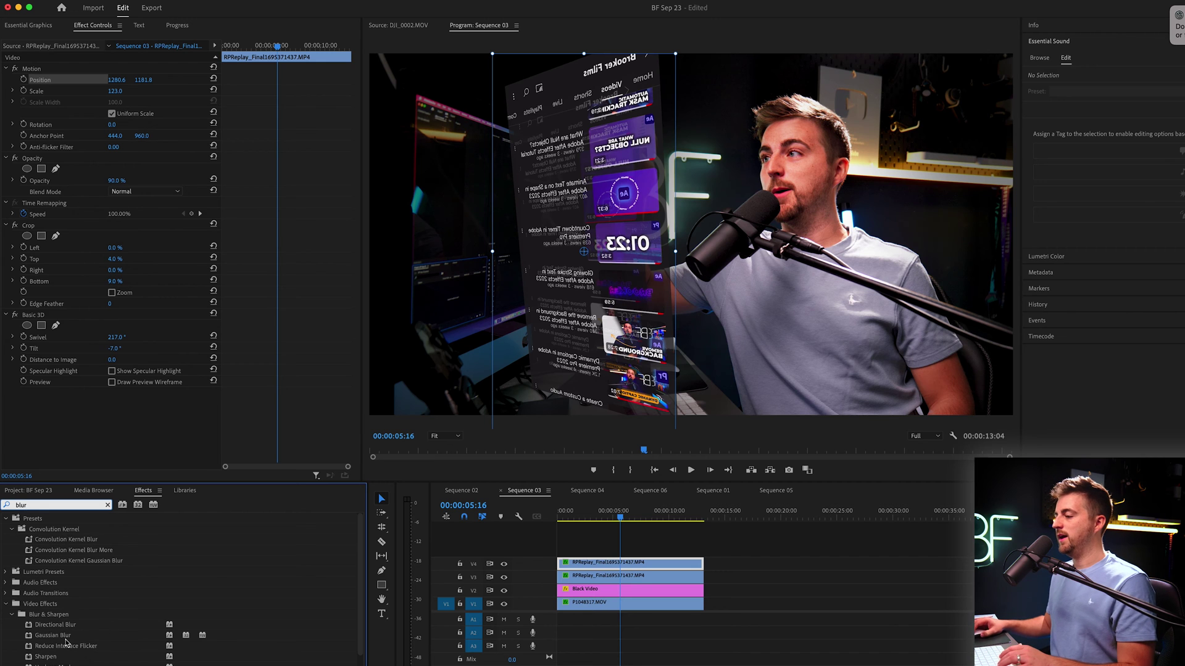
{"action": "left_click", "coordinate": [61, 636]}
{"action": "left_click_drag", "start_coordinate": [728, 579], "coordinate": [619, 562]}
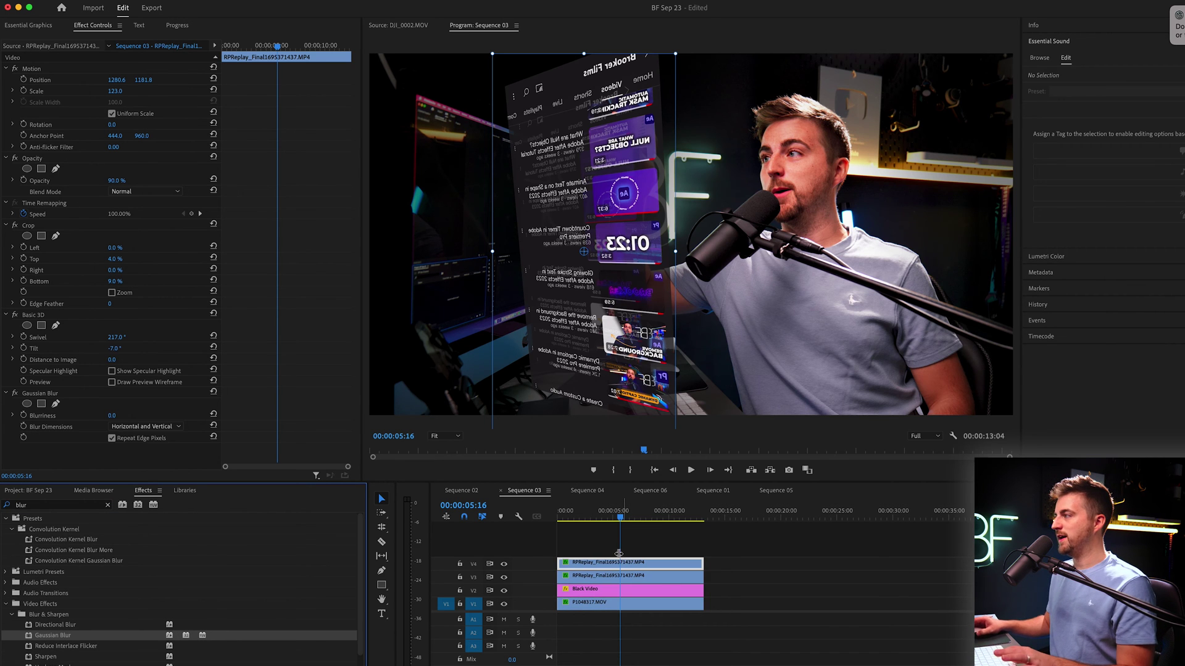
{"action": "left_click_drag", "start_coordinate": [122, 417], "coordinate": [204, 418]}
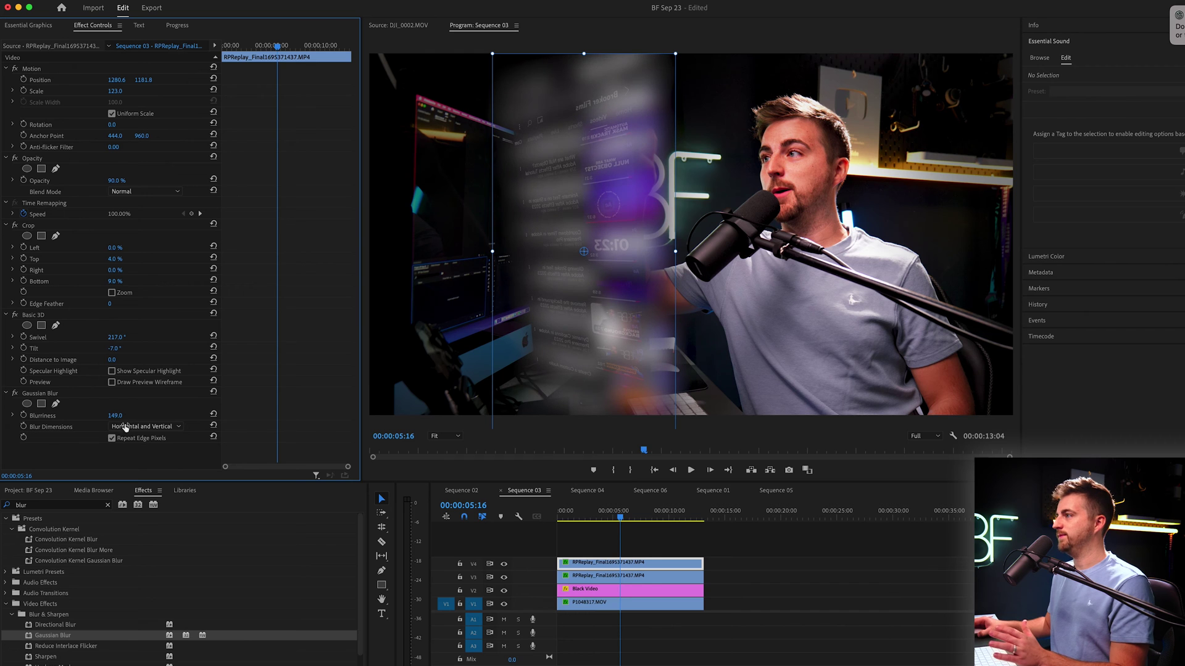
Step: Set the blurred copy's scale to 144, opacity to 10% and position to 1290.2, 1353.6, and play back the glow
{"action": "left_click_drag", "start_coordinate": [118, 92], "coordinate": [128, 92]}
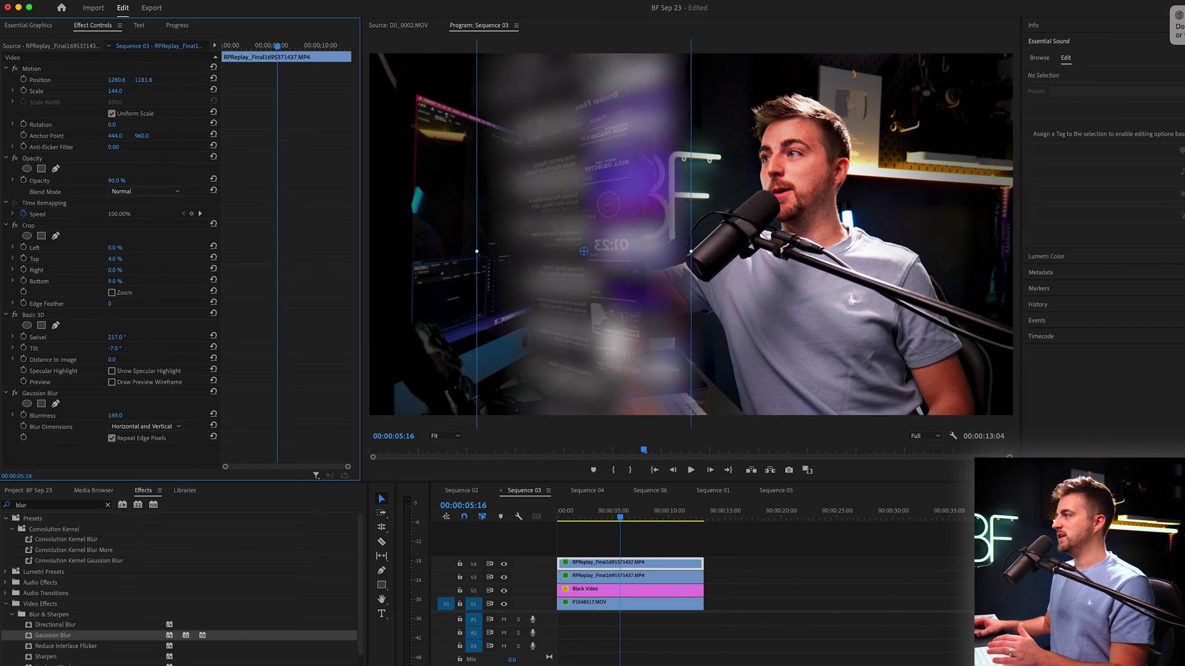
{"action": "left_click", "coordinate": [607, 564]}
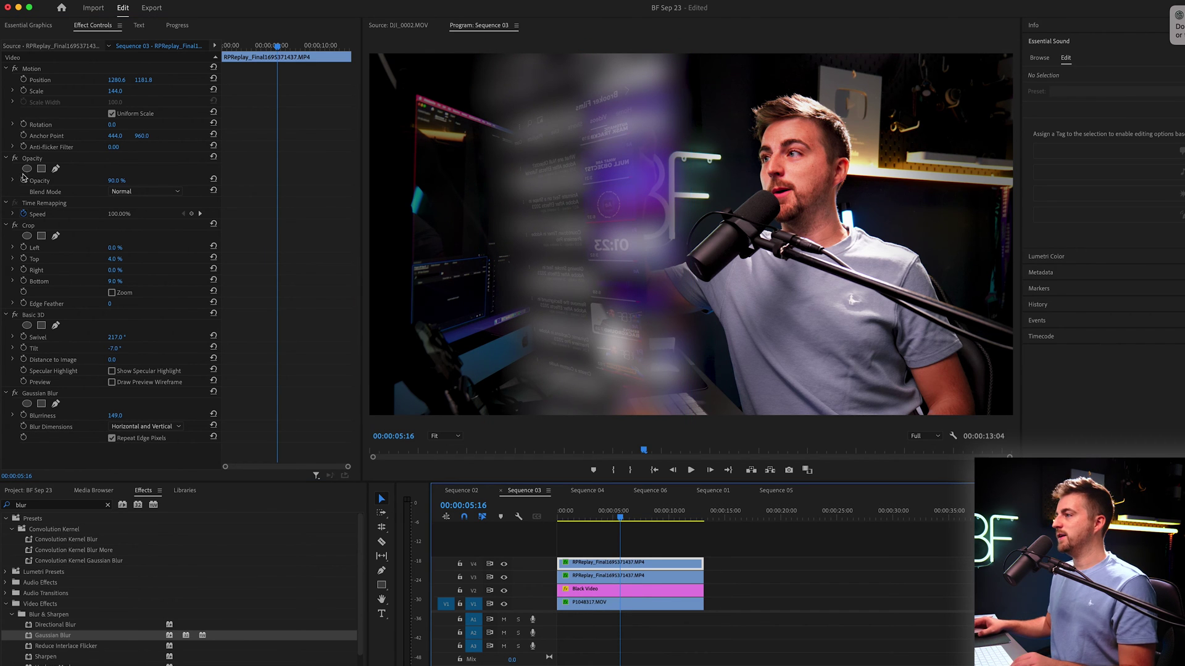
{"action": "mouse_move", "coordinate": [112, 183]}
{"action": "left_mouse_down"}
{"action": "mouse_move", "coordinate": [68, 184]}
{"action": "mouse_move", "coordinate": [110, 181]}
{"action": "left_mouse_up"}
{"action": "key", "text": "space"}
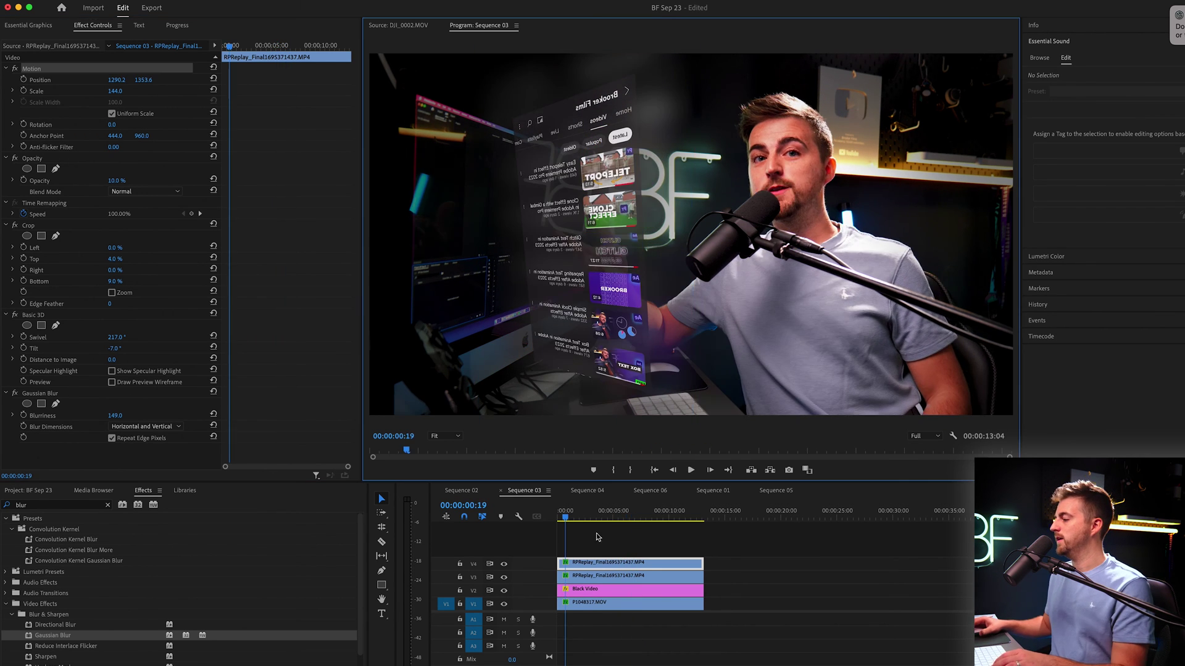
{"action": "key", "text": "space"}
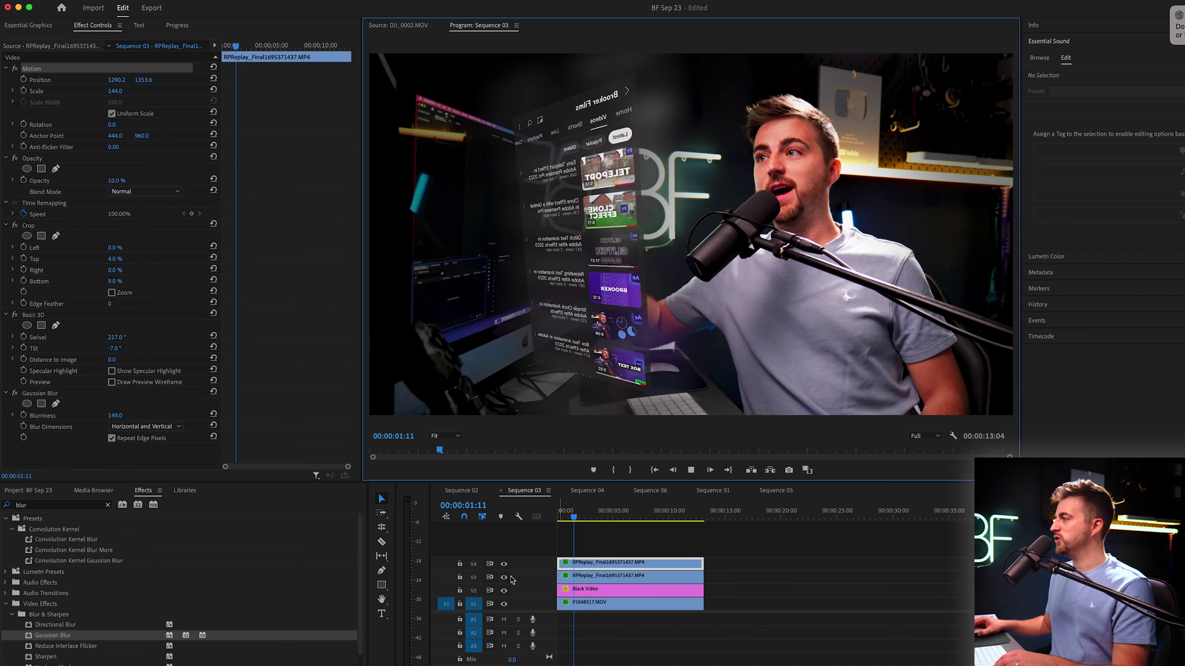
Step: Play the sequence with the V3 recording hidden and shown again to examine the glow by itself
{"action": "left_click", "coordinate": [503, 577]}
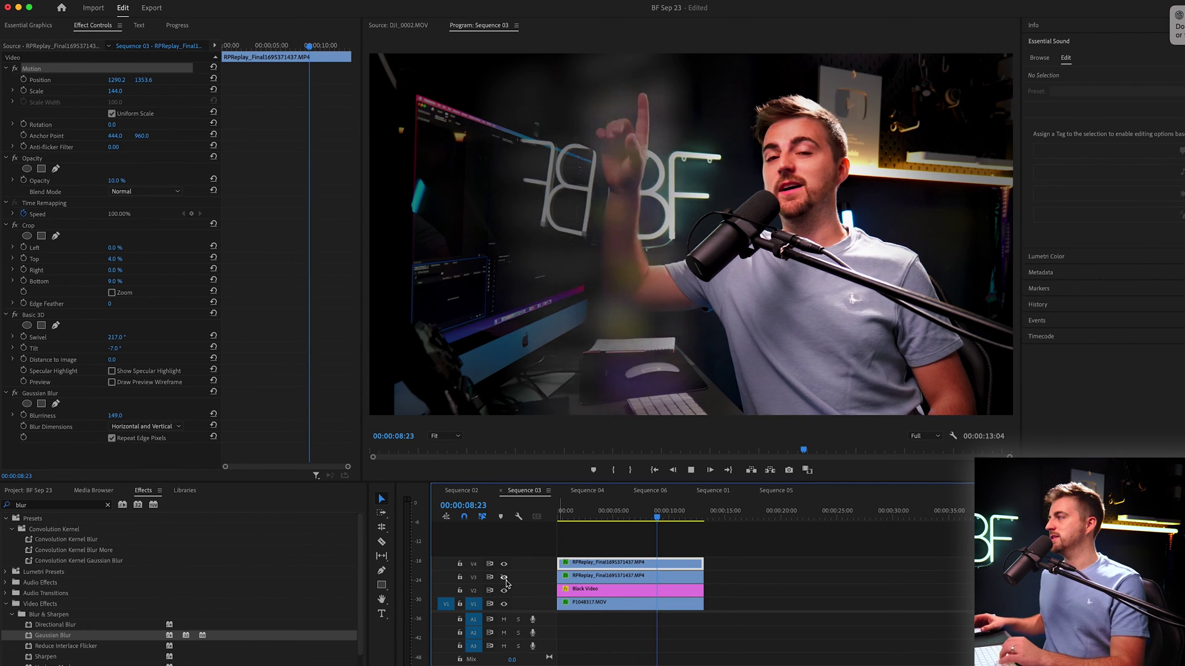
{"action": "key", "text": "space"}
{"action": "key", "text": "space"}
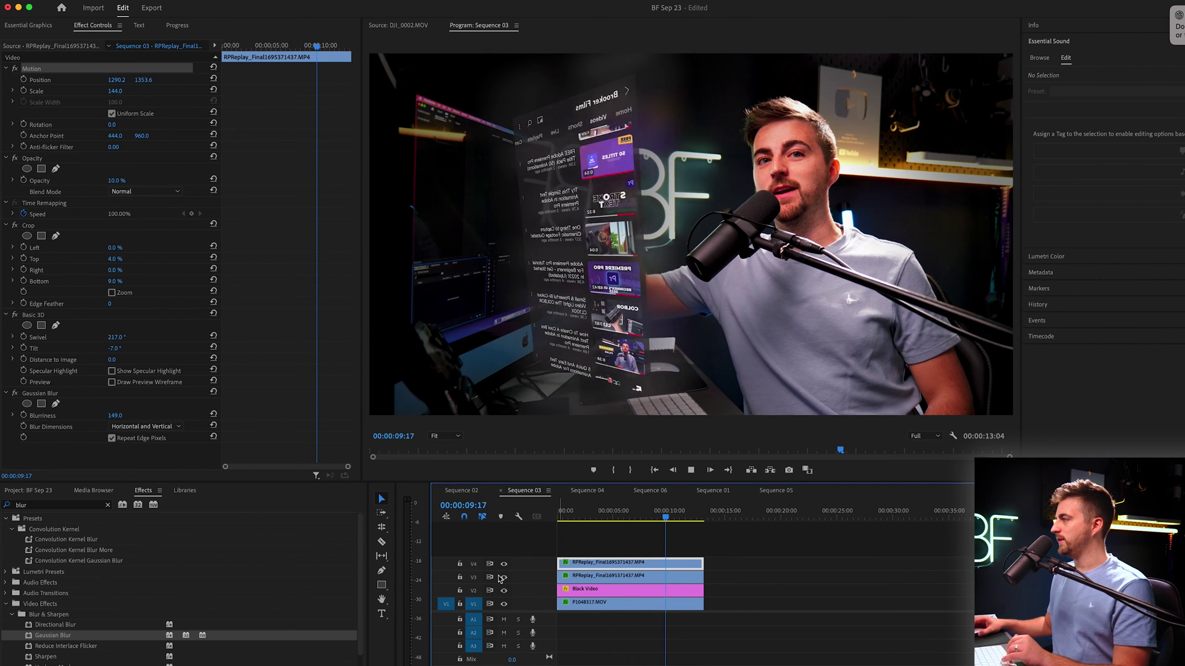
{"action": "key", "text": "space"}
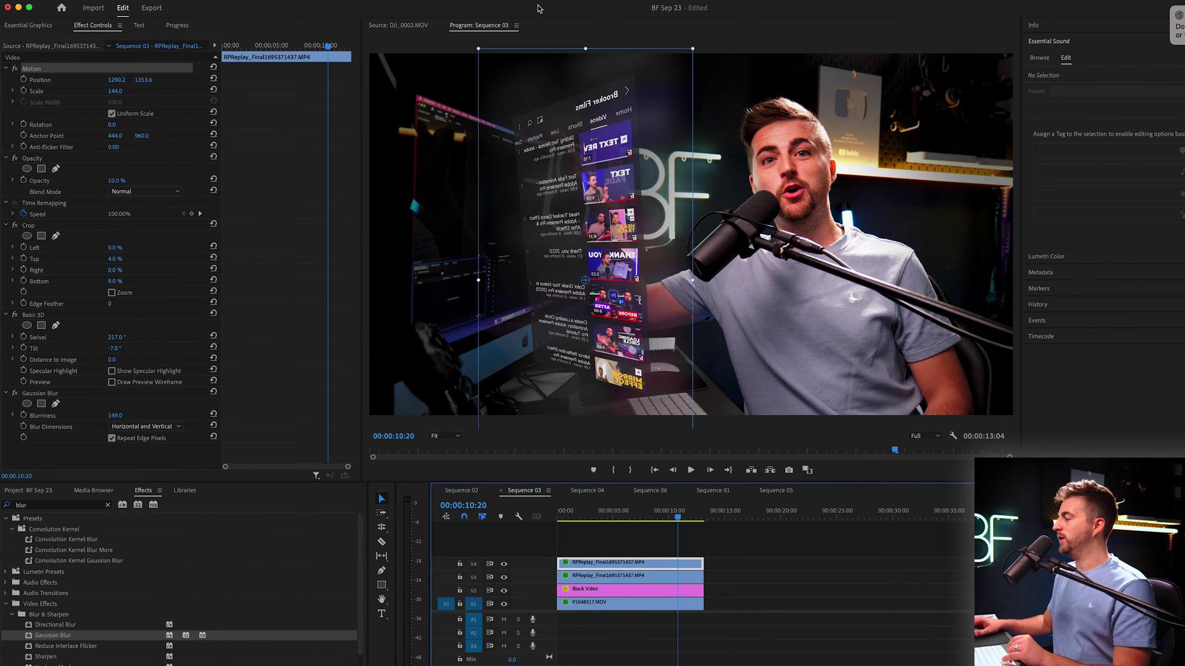
Step: Turn off uniform scale on the blurred V4 copy, set its scale height to 84, and position it at 1315.6, 1089.6
{"action": "left_click_drag", "start_coordinate": [585, 47], "coordinate": [587, 47]}
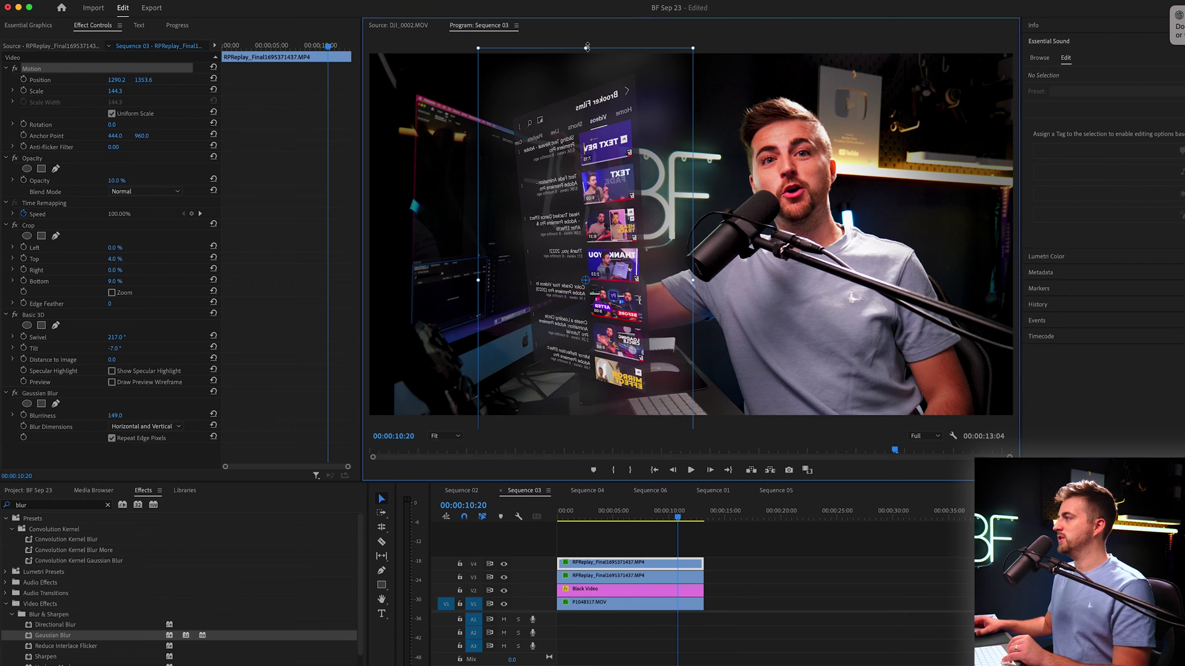
{"action": "left_click", "coordinate": [111, 114]}
{"action": "left_click_drag", "start_coordinate": [585, 48], "coordinate": [585, 145]}
{"action": "left_click_drag", "start_coordinate": [609, 214], "coordinate": [613, 170]}
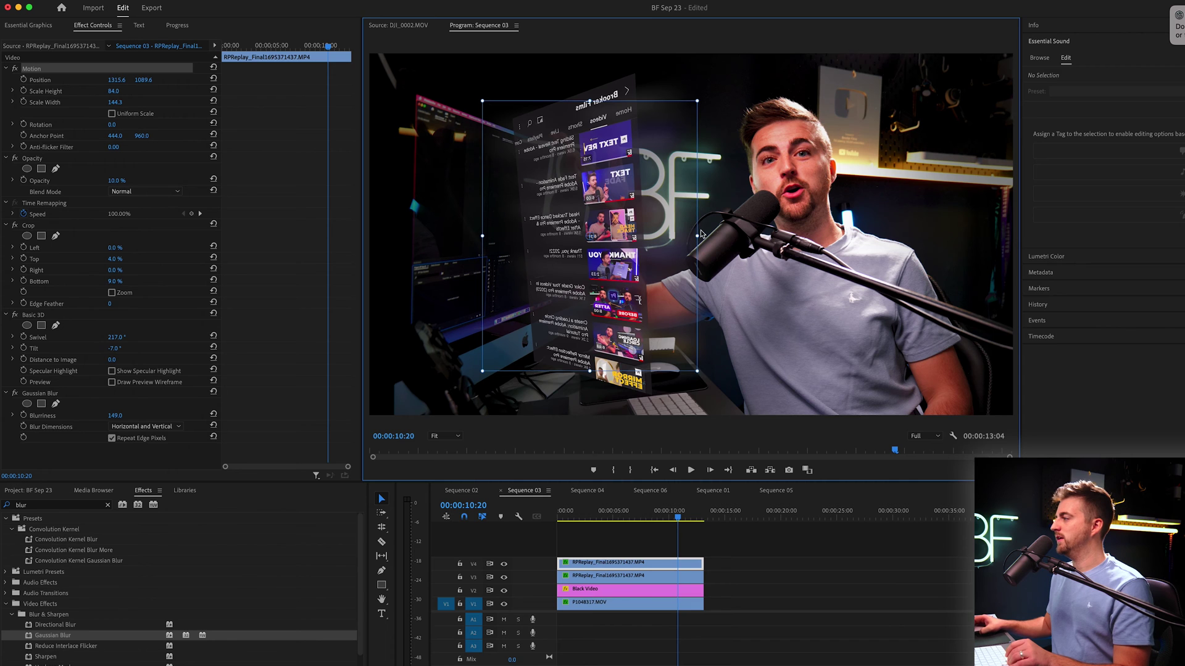
{"action": "left_click", "coordinate": [697, 235]}
Step: Compare with the V3 recording's bounds, fit the glow copy with scale width 103.5 and position 1372.9, 984.6, and preview it
{"action": "left_click", "coordinate": [61, 74]}
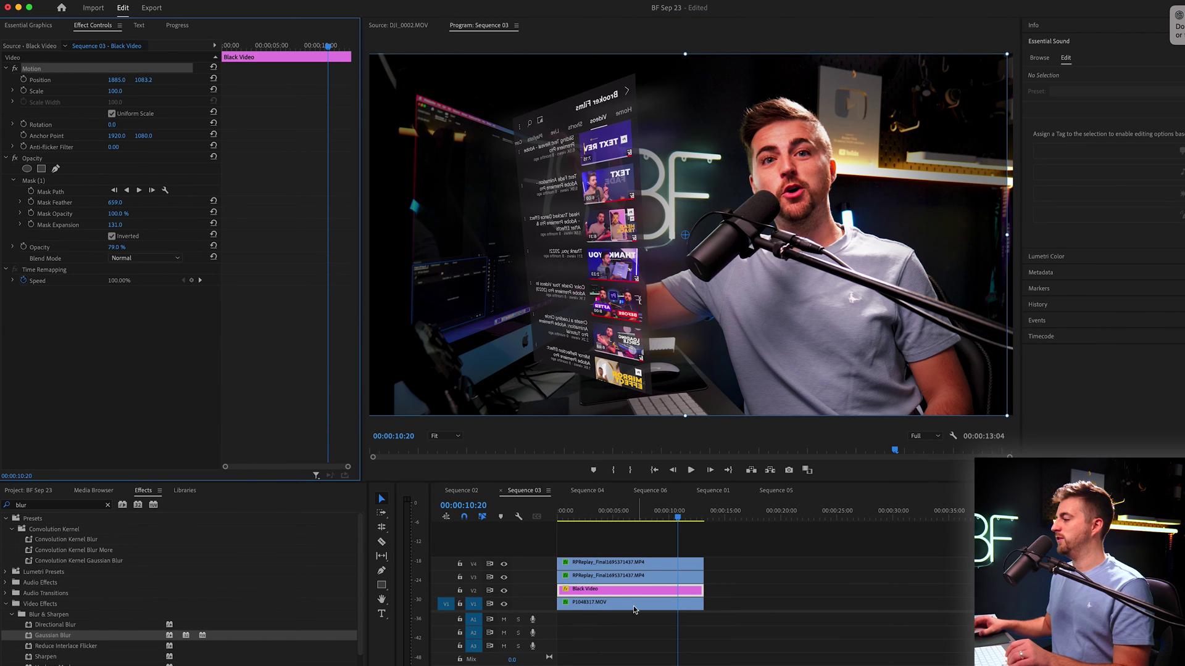
{"action": "left_click", "coordinate": [625, 578]}
{"action": "left_click", "coordinate": [48, 70]}
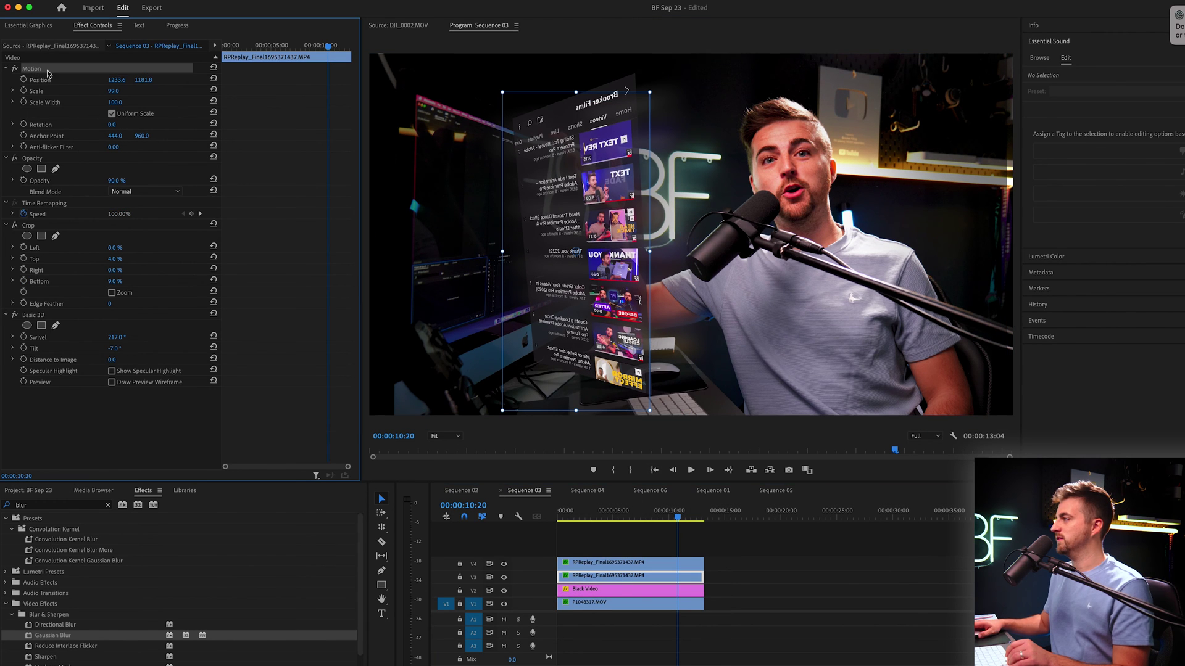
{"action": "left_click", "coordinate": [622, 563]}
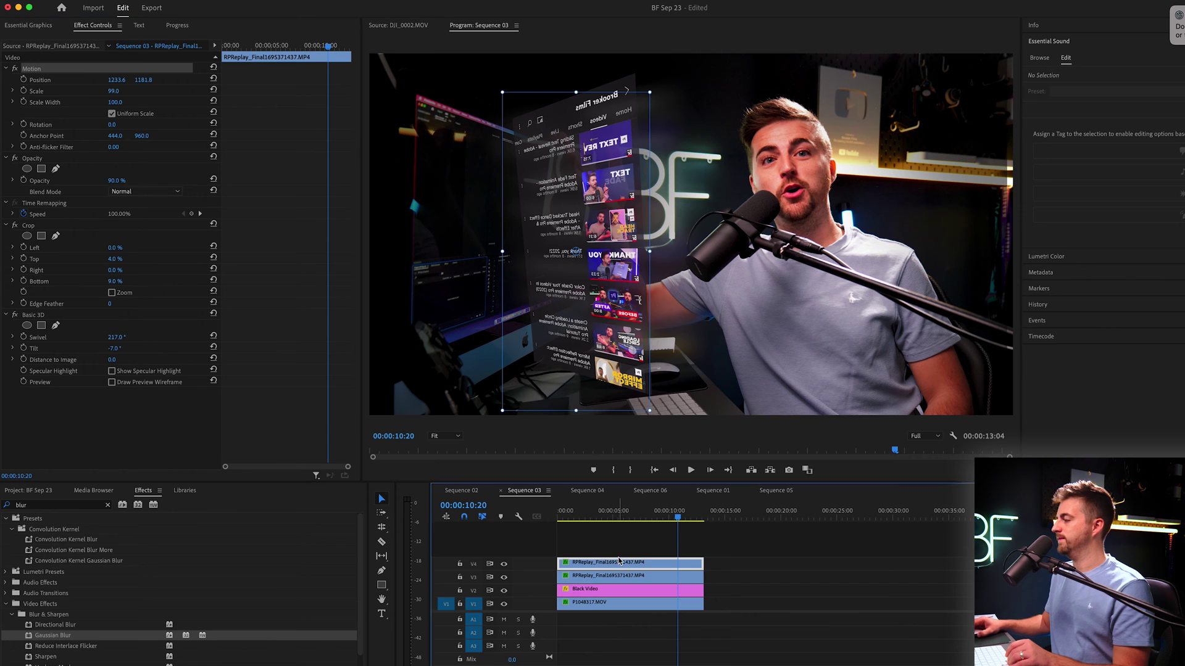
{"action": "left_click", "coordinate": [587, 229]}
{"action": "key", "text": "space"}
{"action": "key", "text": "space"}
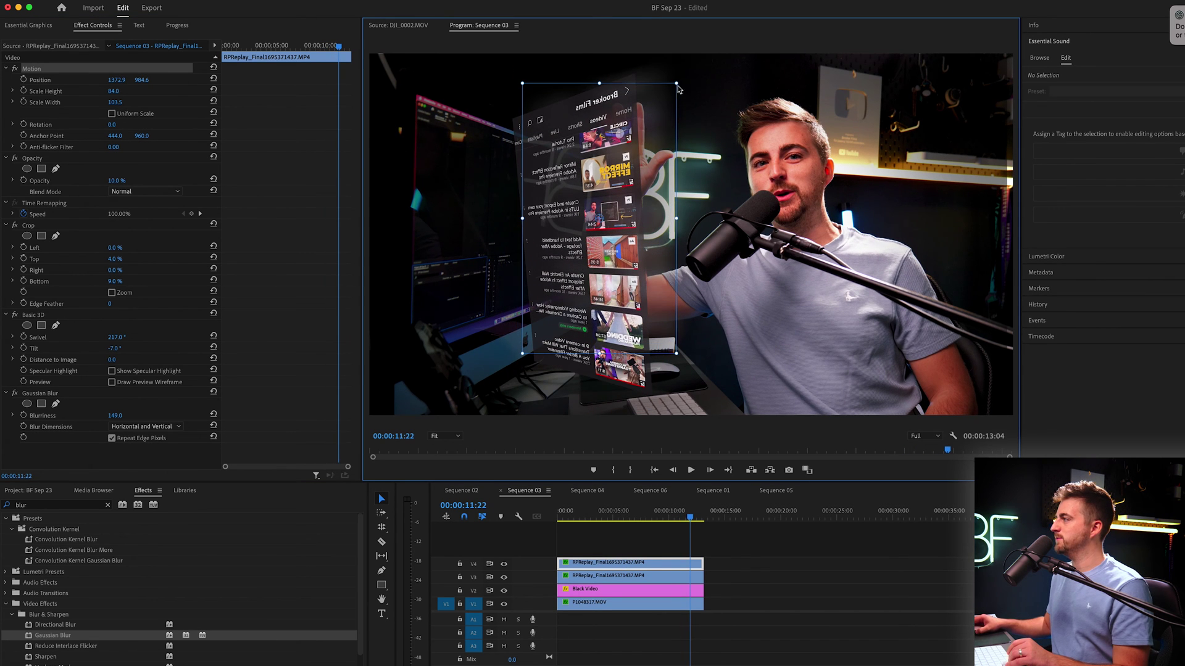
Step: Refine the glow copy to scale height 88.7, width 112.1, position 1382.4, 987.8, opacity 4% and blurriness 227
{"action": "key", "text": "space"}
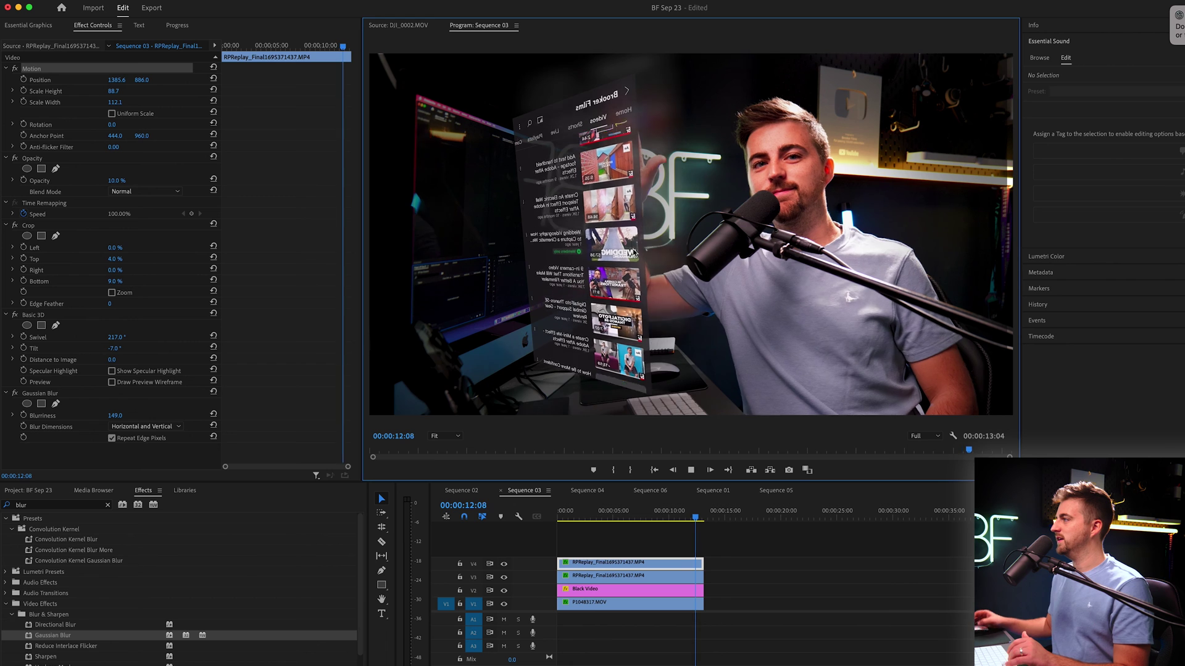
{"action": "key", "text": "space"}
{"action": "left_click_drag", "start_coordinate": [115, 180], "coordinate": [110, 181]}
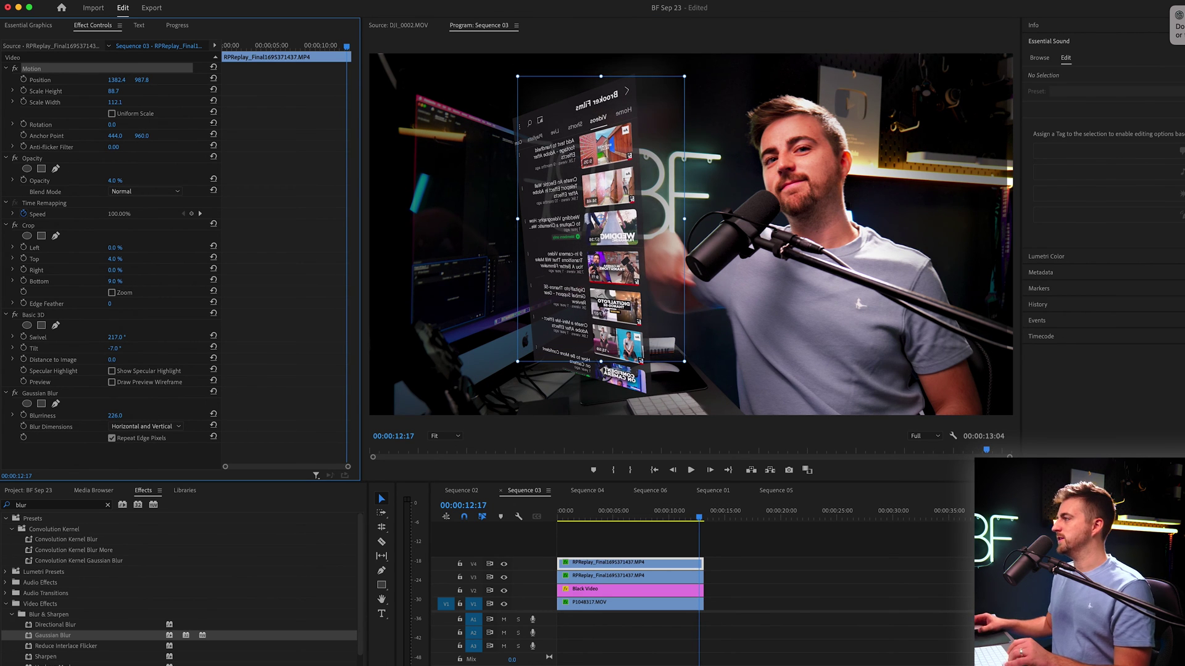
Step: Play the finished composite full screen from the start of the sequence
{"action": "key", "text": "Home"}
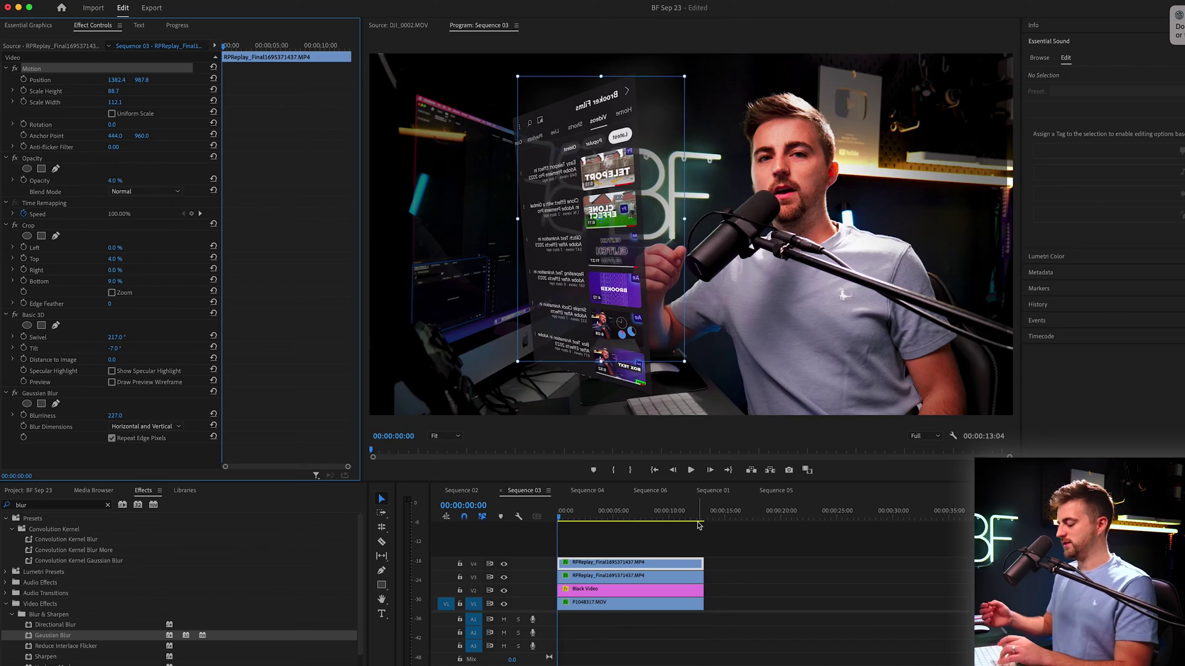
{"action": "key", "text": "ctrl+grave"}
{"action": "key", "text": "space"}
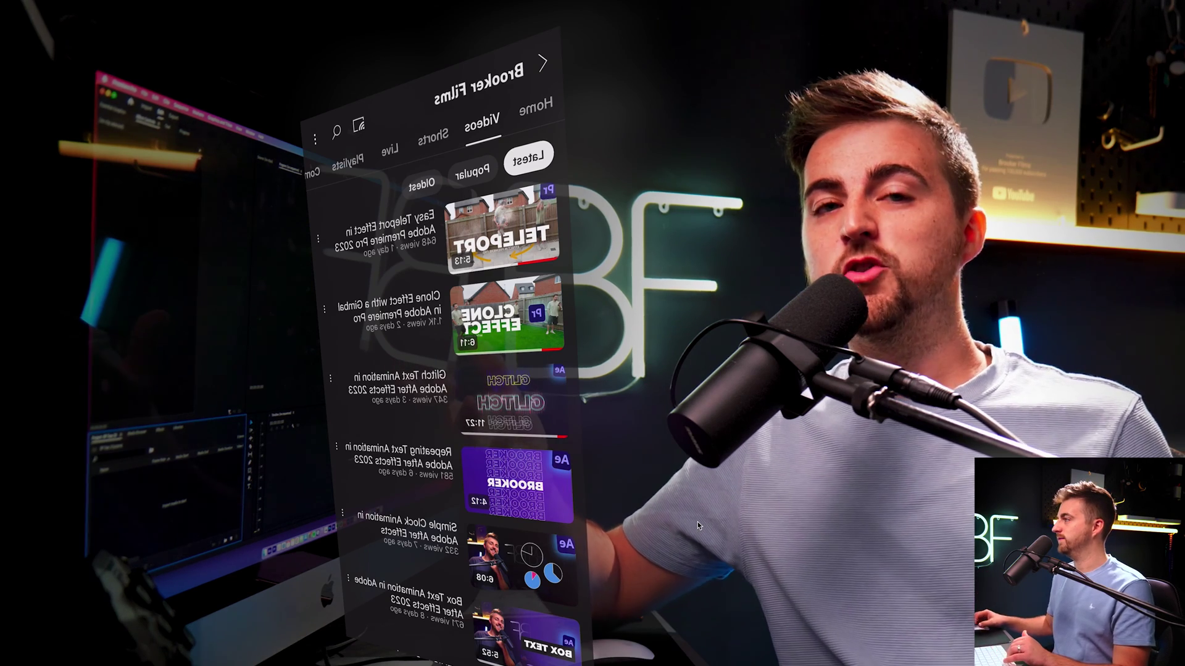
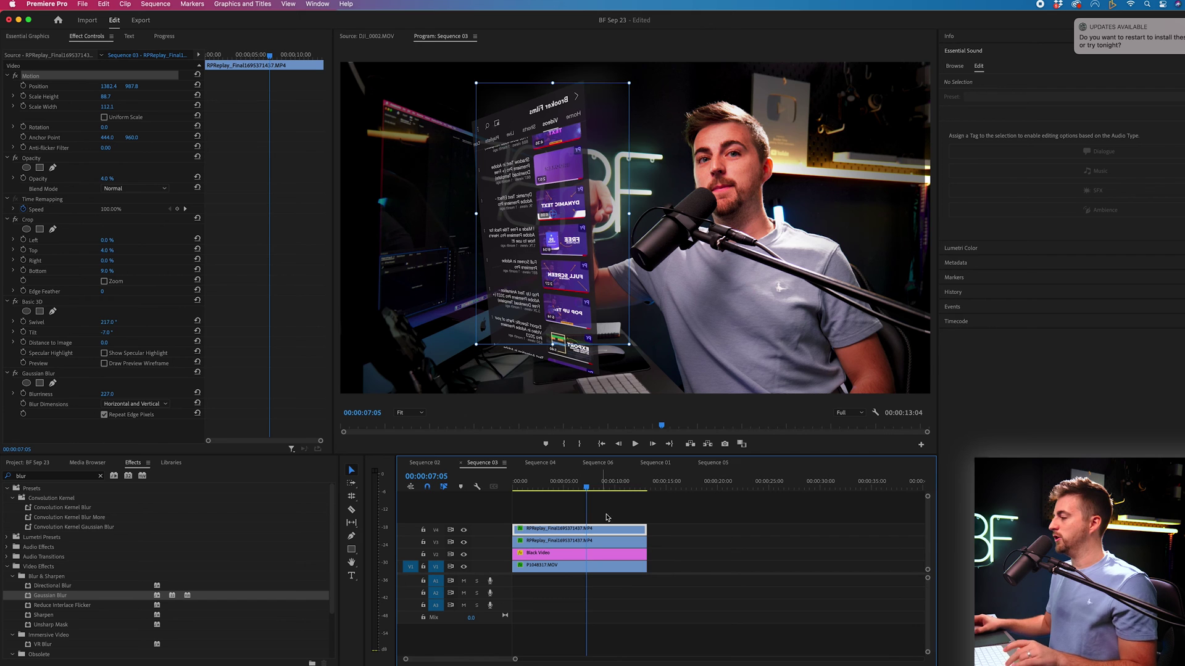
Step: Paste a duplicate of the blurred glow clip onto V5, aligned with the clips below, and view the frame at 00:00:02:12
{"action": "left_click", "coordinate": [685, 484]}
{"action": "key", "text": "cmd+v"}
{"action": "left_click_drag", "start_coordinate": [716, 564], "coordinate": [545, 516]}
{"action": "left_click", "coordinate": [538, 485]}
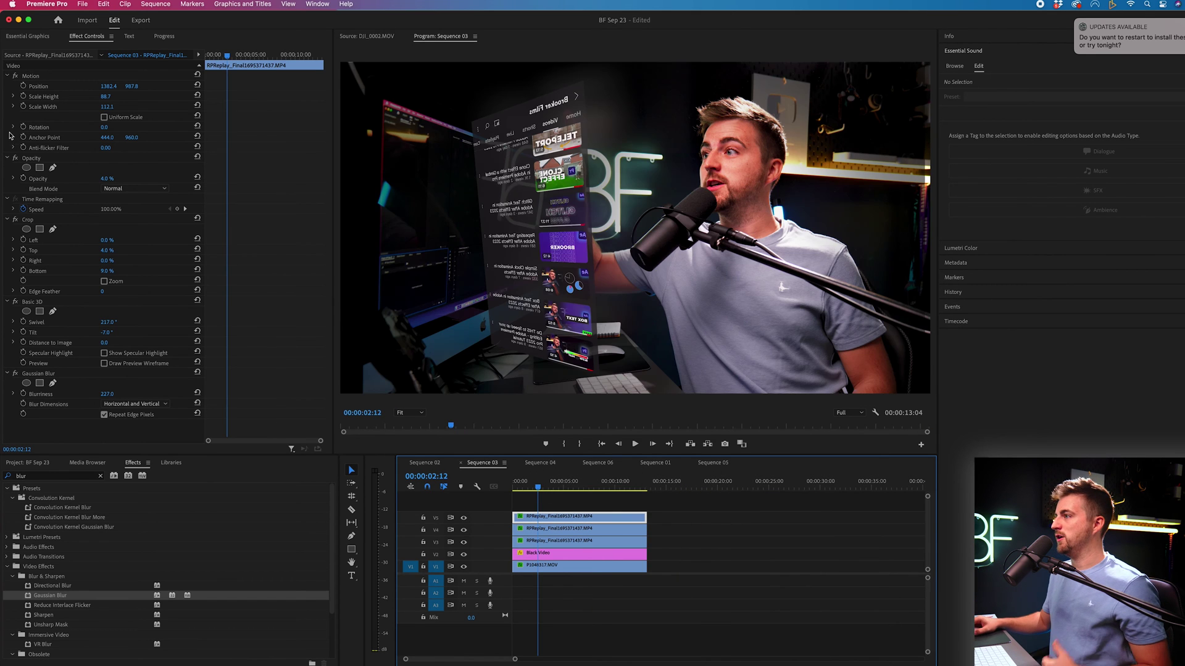
Step: Place the V5 glow copy over the presenter at 2524.6, 1035.5 with scale height 105.7, scale width 133.1 and opacity 58%
{"action": "left_click", "coordinate": [38, 77]}
{"action": "left_click_drag", "start_coordinate": [553, 214], "coordinate": [735, 217]}
{"action": "left_click_drag", "start_coordinate": [108, 178], "coordinate": [147, 178]}
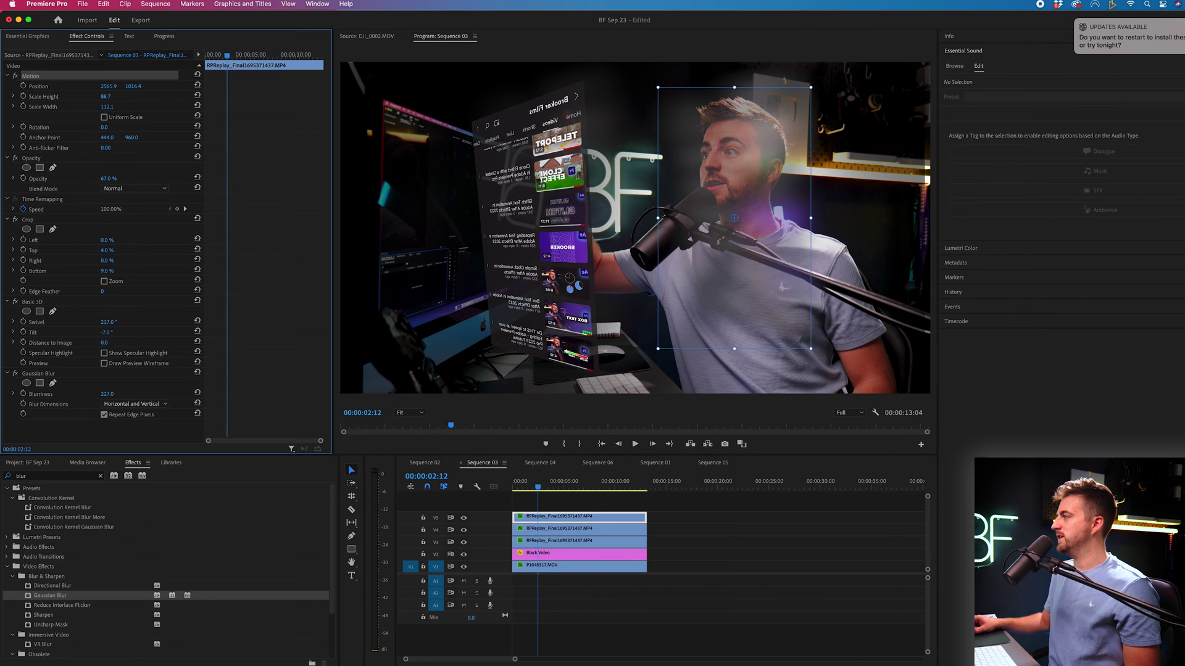
{"action": "left_click_drag", "start_coordinate": [108, 97], "coordinate": [130, 107]}
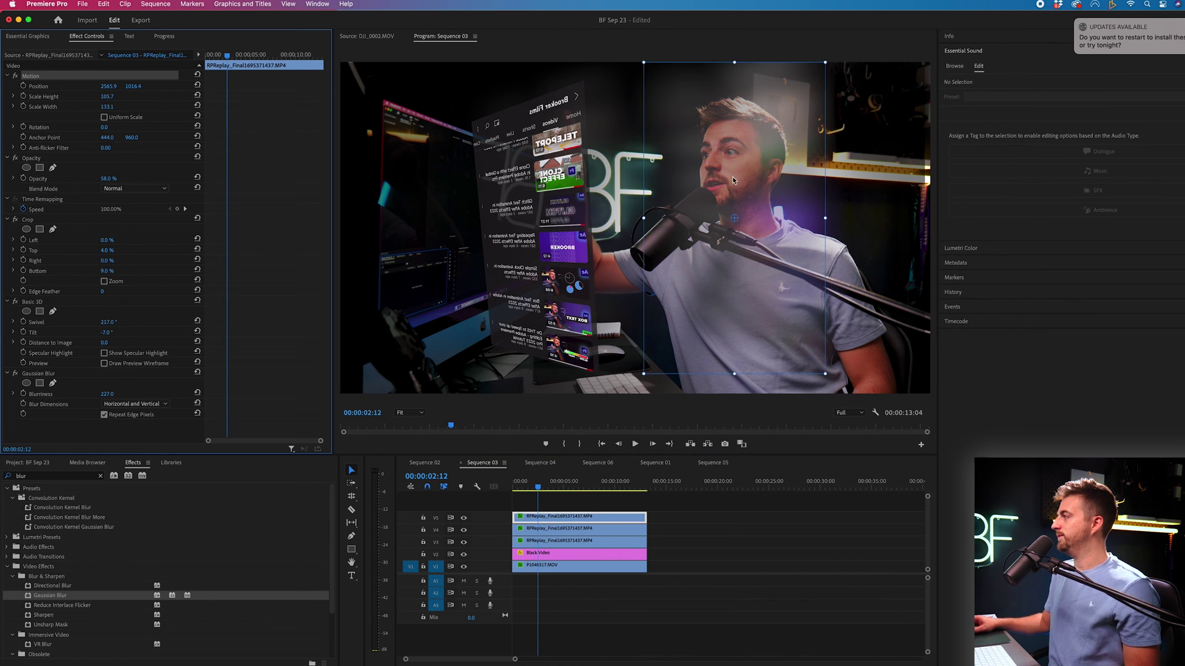
{"action": "left_click_drag", "start_coordinate": [734, 180], "coordinate": [727, 182]}
Step: Try the Darken, Darker Color, Lighten, Screen, Linear Dodge (Add) and Soft Light blend modes on the V5 glow copy
{"action": "left_click", "coordinate": [145, 189]}
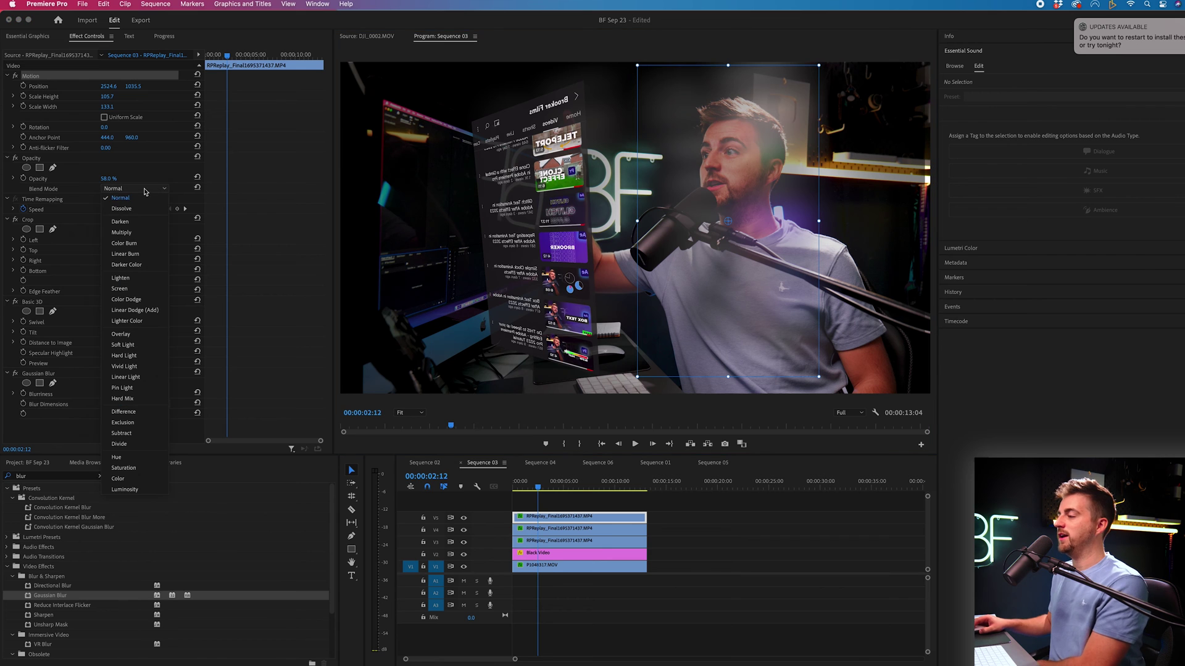
{"action": "left_click", "coordinate": [121, 221]}
{"action": "left_click", "coordinate": [138, 188]}
{"action": "left_click", "coordinate": [127, 264]}
{"action": "left_click", "coordinate": [140, 189]}
{"action": "left_click", "coordinate": [141, 279]}
{"action": "left_click", "coordinate": [144, 190]}
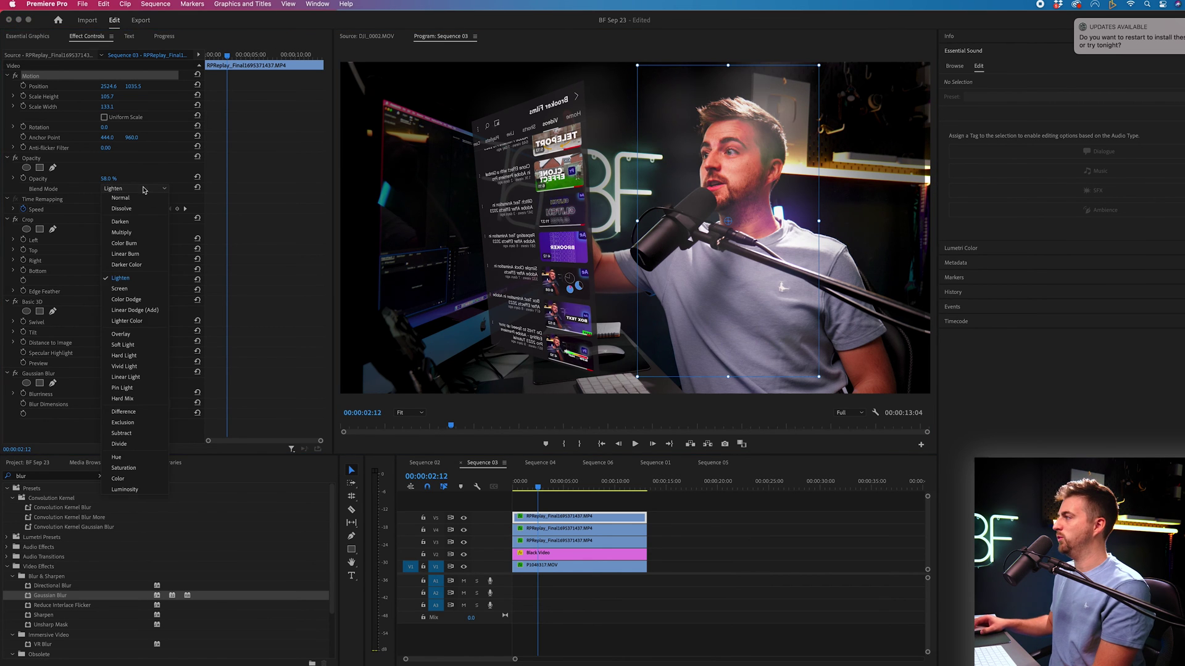
{"action": "left_click", "coordinate": [121, 288]}
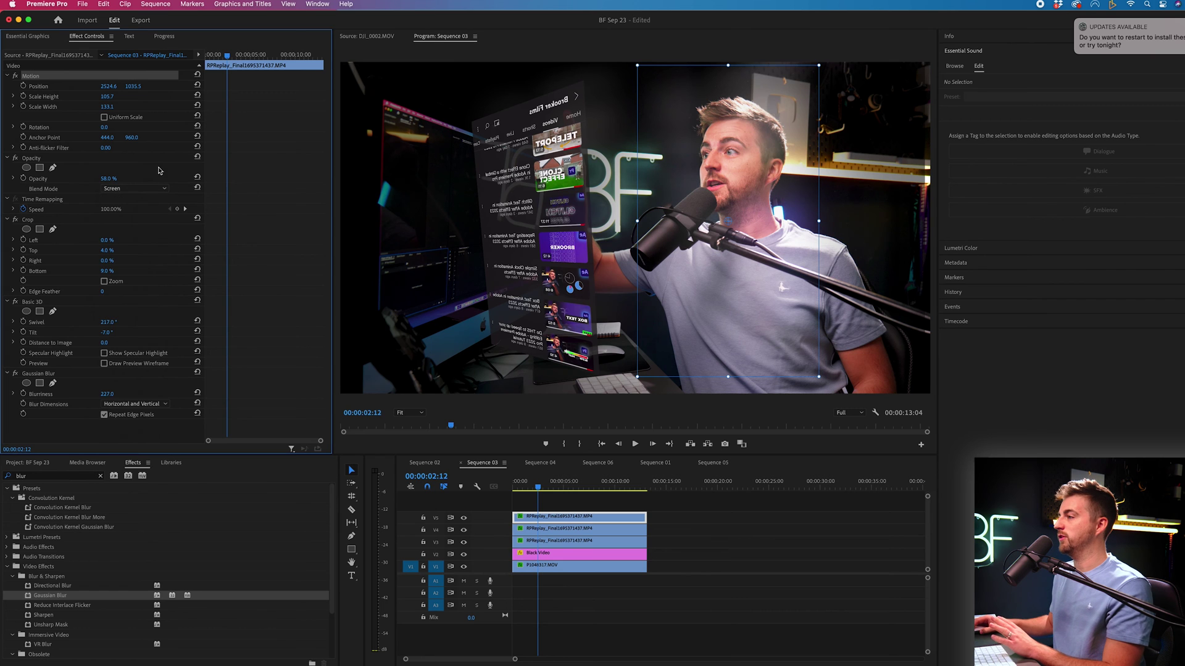
{"action": "left_click", "coordinate": [117, 190]}
{"action": "left_click", "coordinate": [134, 310]}
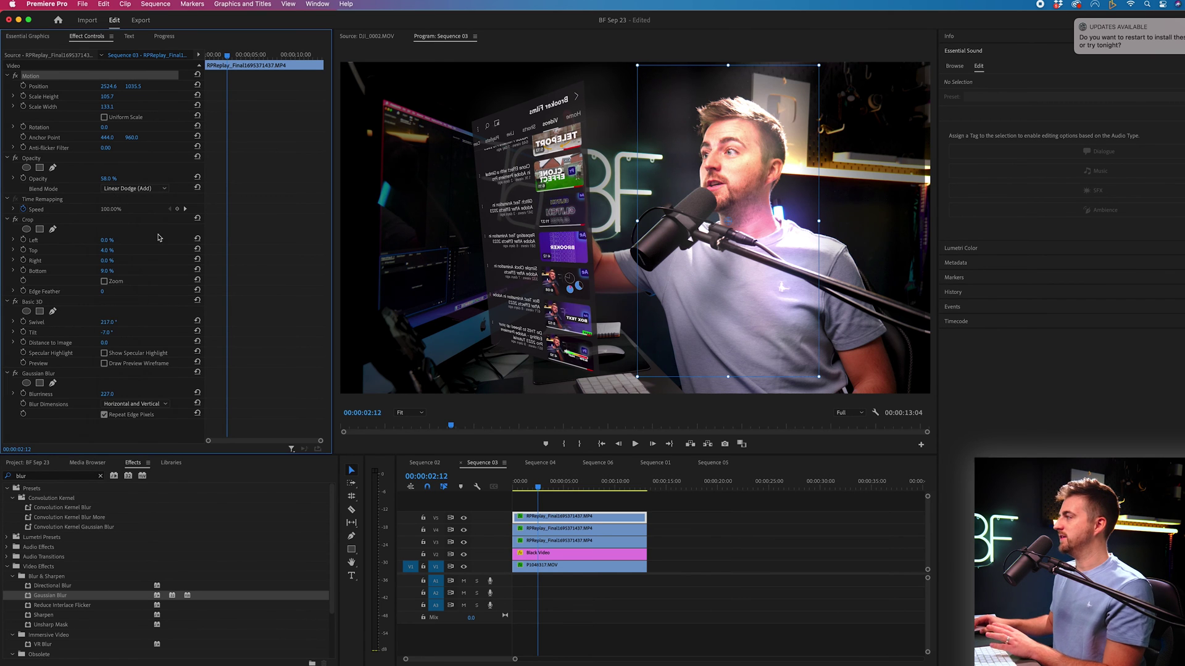
{"action": "left_click", "coordinate": [143, 188]}
{"action": "left_click", "coordinate": [131, 313]}
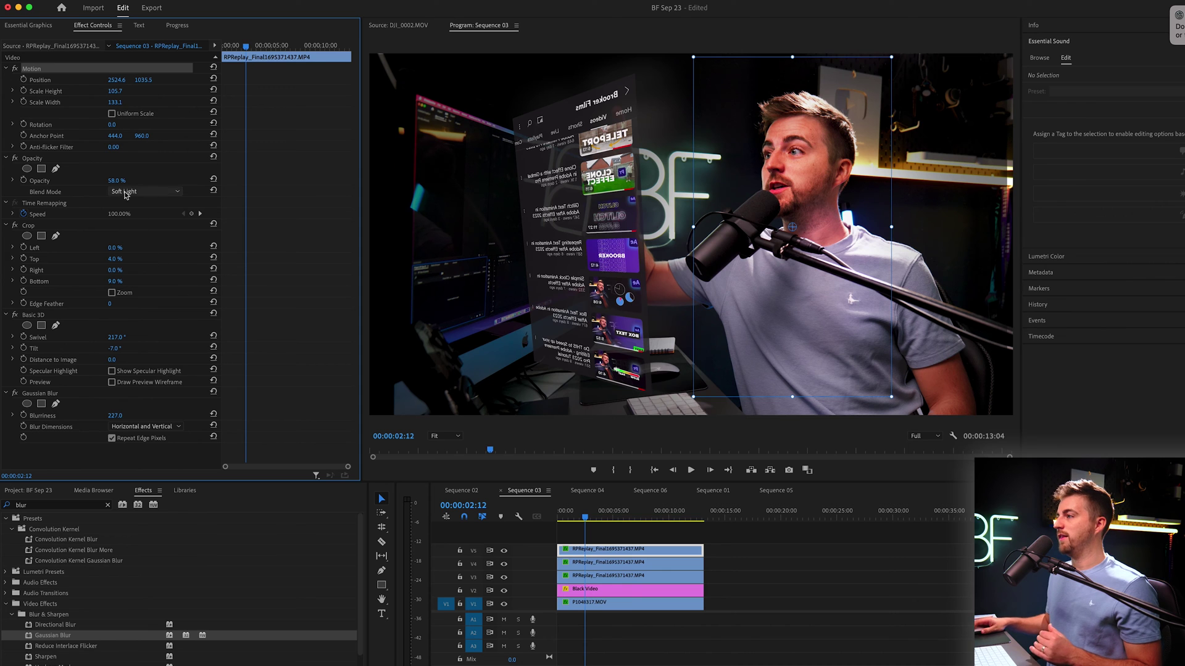
Step: Set the V5 glow copy's blend mode to Overlay and its opacity to 59%, previewing the light on the presenter
{"action": "left_click", "coordinate": [125, 195]}
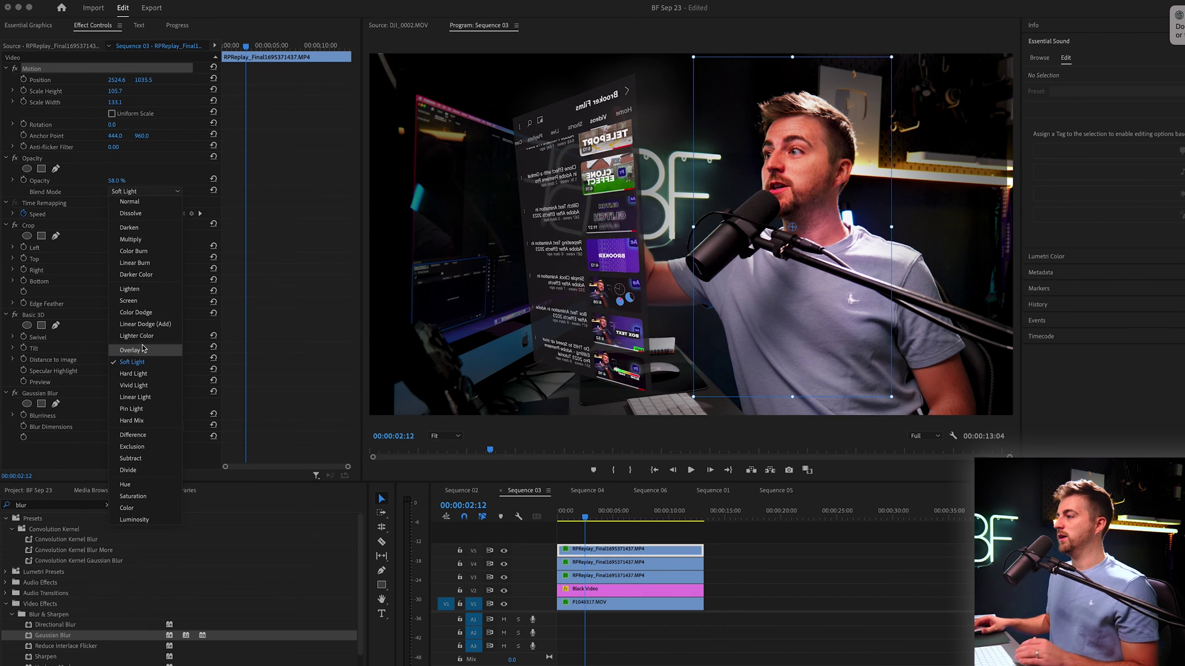
{"action": "left_click", "coordinate": [142, 351]}
{"action": "key", "text": "space"}
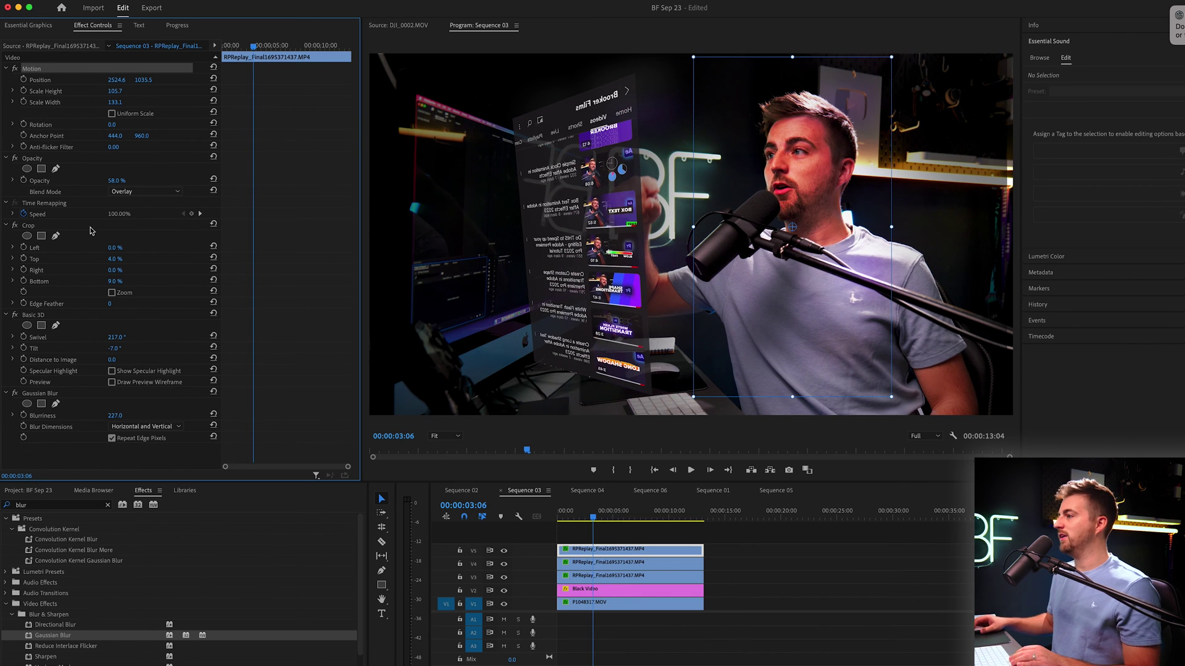
{"action": "left_click", "coordinate": [165, 192]}
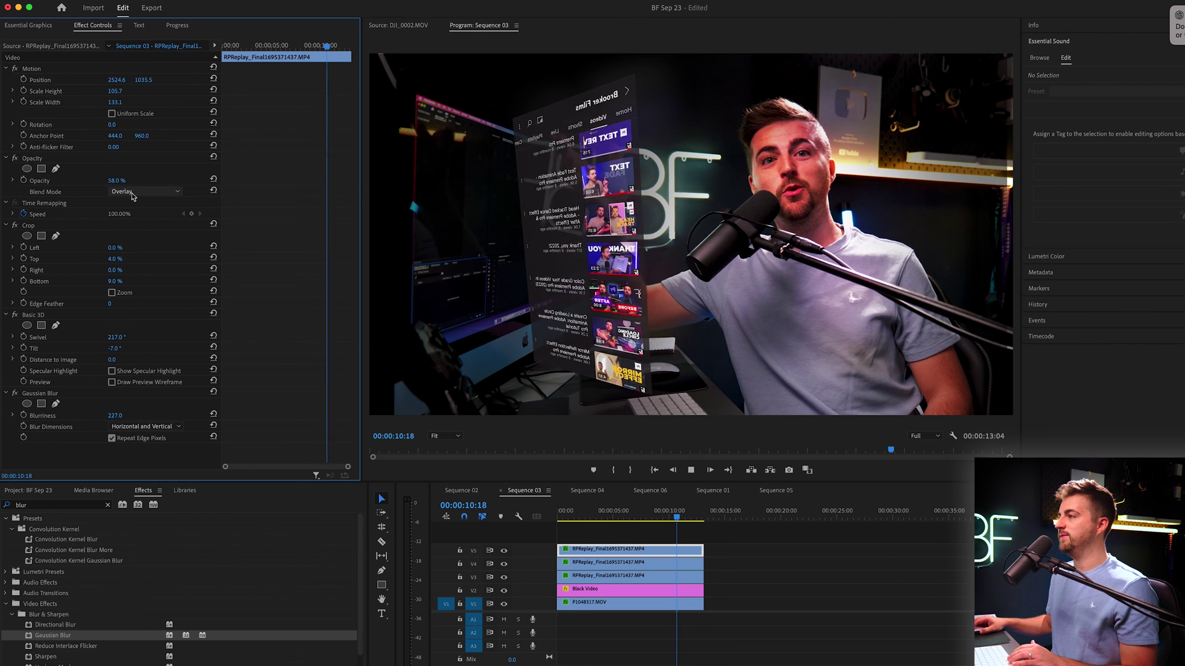
{"action": "key", "text": "space"}
{"action": "left_click_drag", "start_coordinate": [131, 183], "coordinate": [122, 183]}
{"action": "key", "text": "space"}
{"action": "key", "text": "space"}
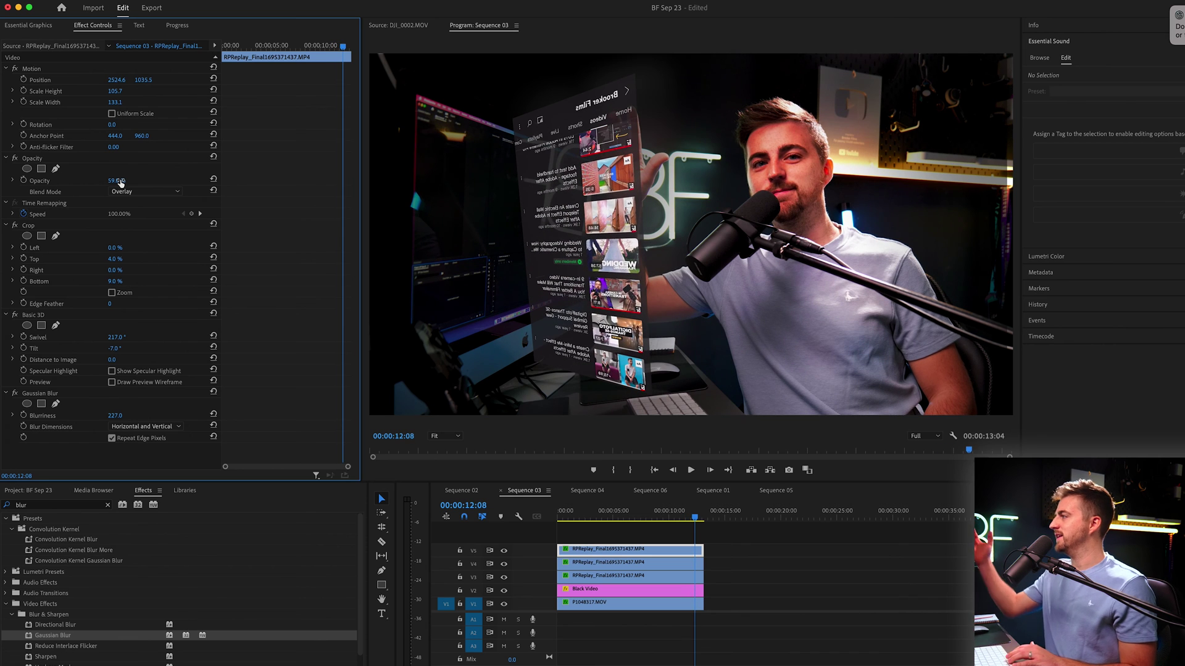
Step: Draw a freeform opacity mask around the presenter's head and chest on the V5 copy near the sequence start, feather it to 374, and preview
{"action": "left_click_drag", "start_coordinate": [659, 515], "coordinate": [562, 519]}
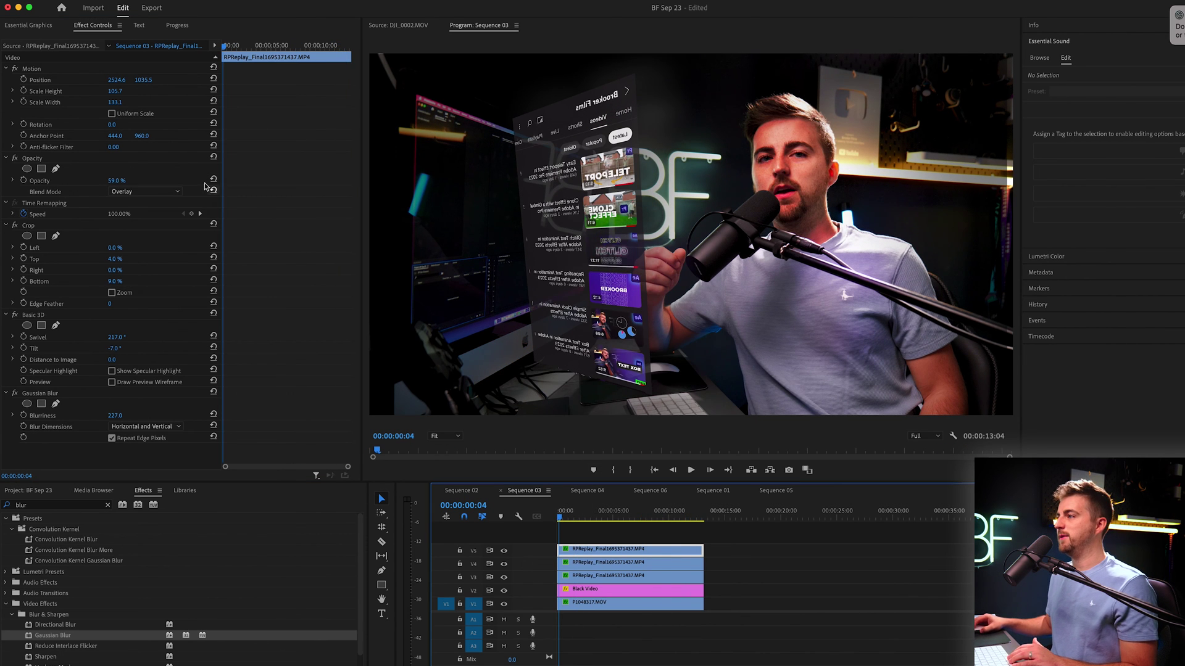
{"action": "left_click", "coordinate": [25, 158]}
{"action": "left_click", "coordinate": [55, 169]}
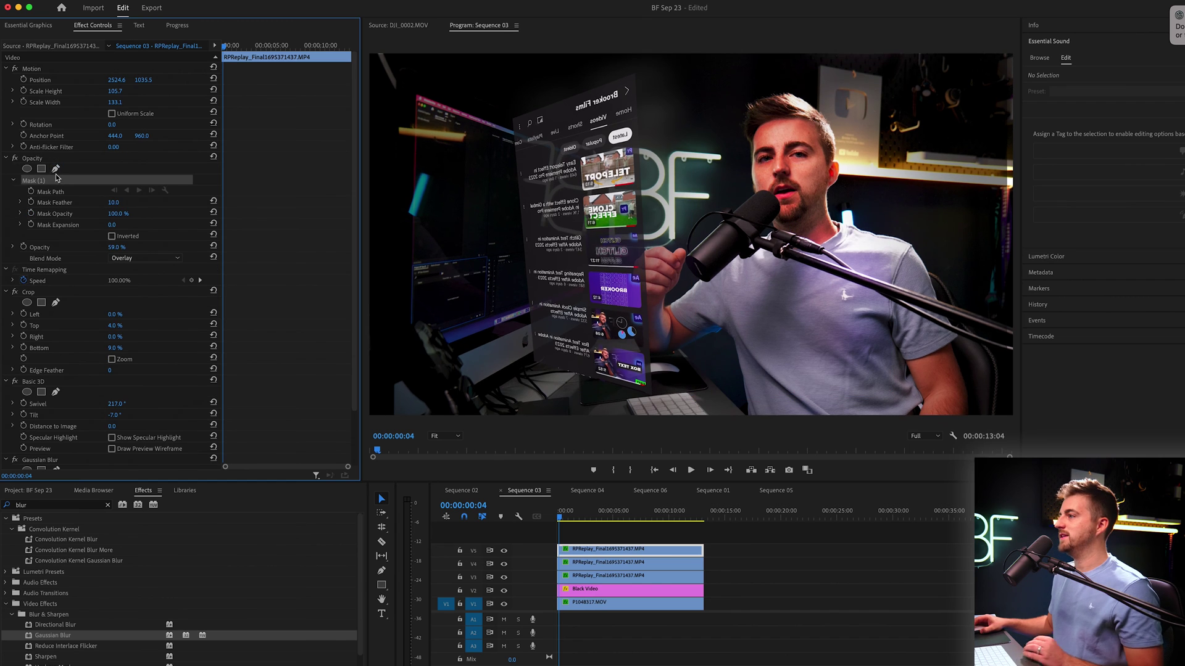
{"action": "left_click", "coordinate": [761, 113]}
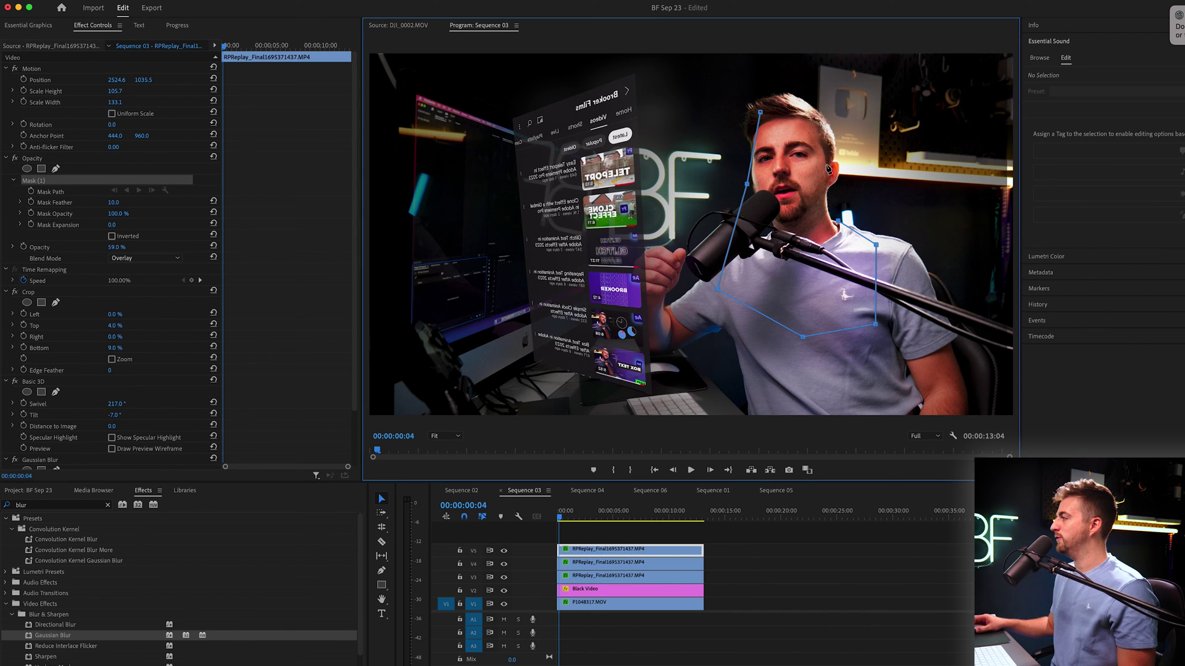
{"action": "left_click", "coordinate": [763, 113]}
{"action": "left_click_drag", "start_coordinate": [114, 205], "coordinate": [151, 205]}
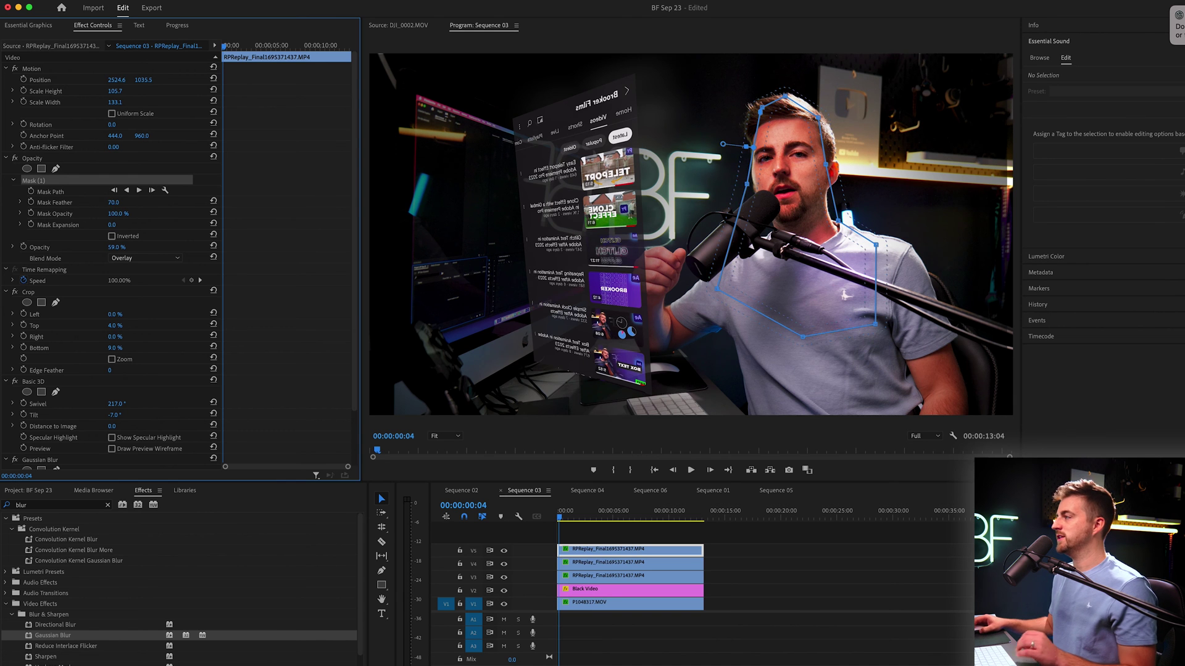
{"action": "key", "text": "space"}
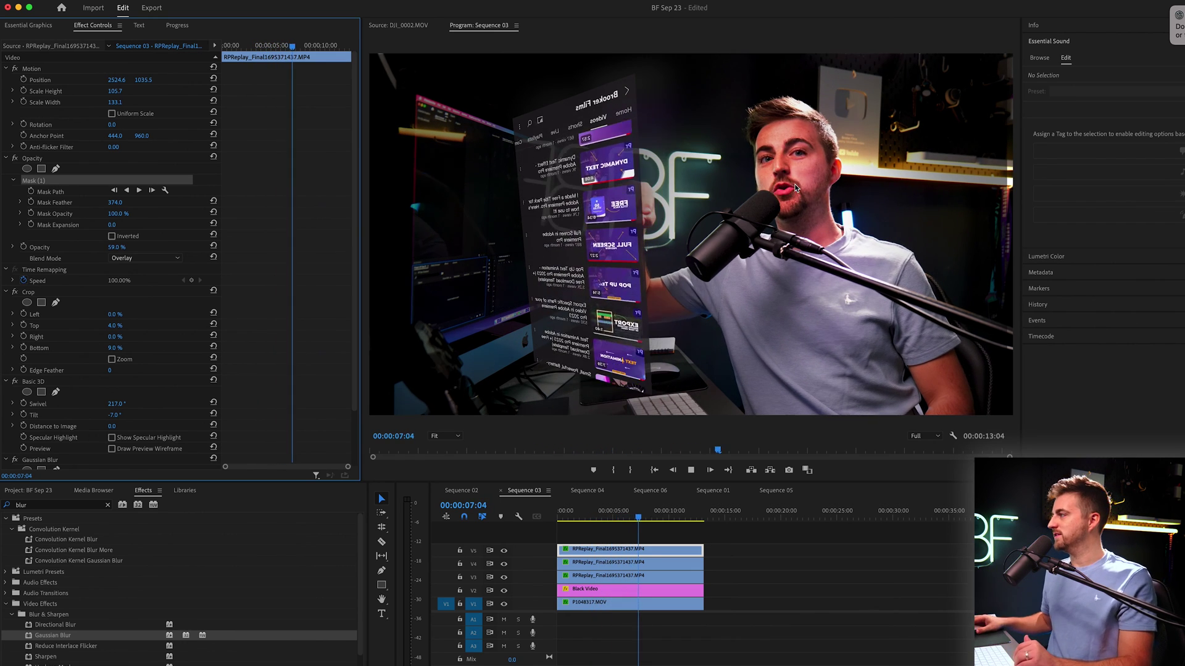
{"action": "key", "text": "space"}
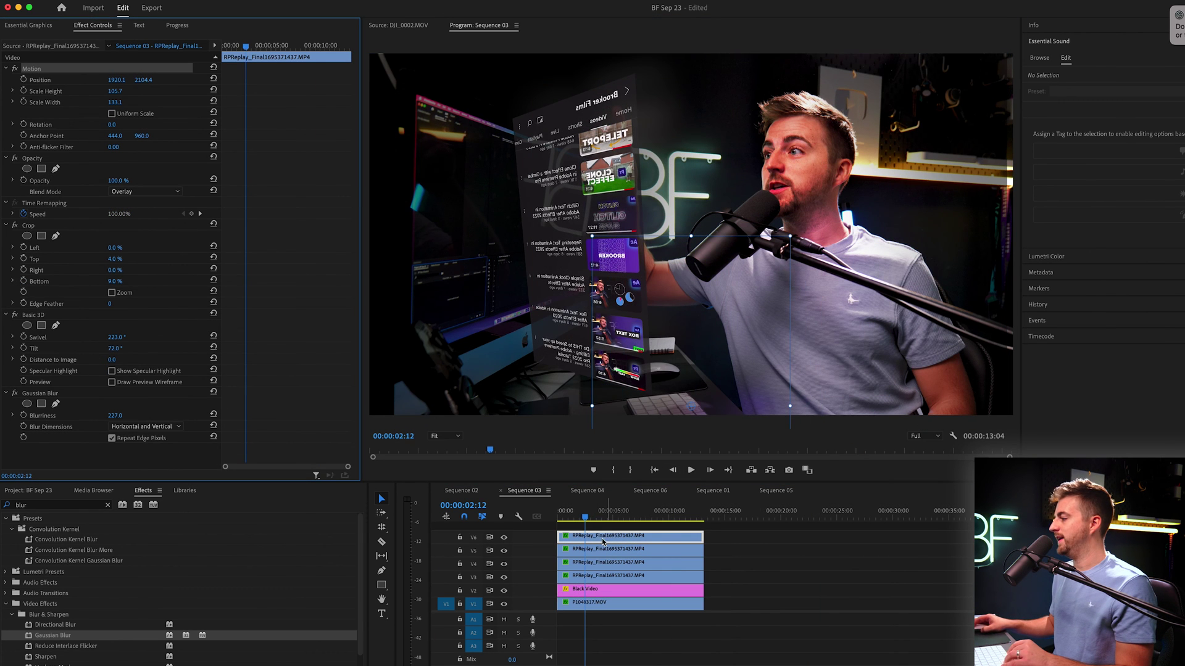
Step: Preview the V6 glow copy from the sequence start, move it across the desk to position 1554.2, 2145.7, and play it back
{"action": "left_click", "coordinate": [492, 520]}
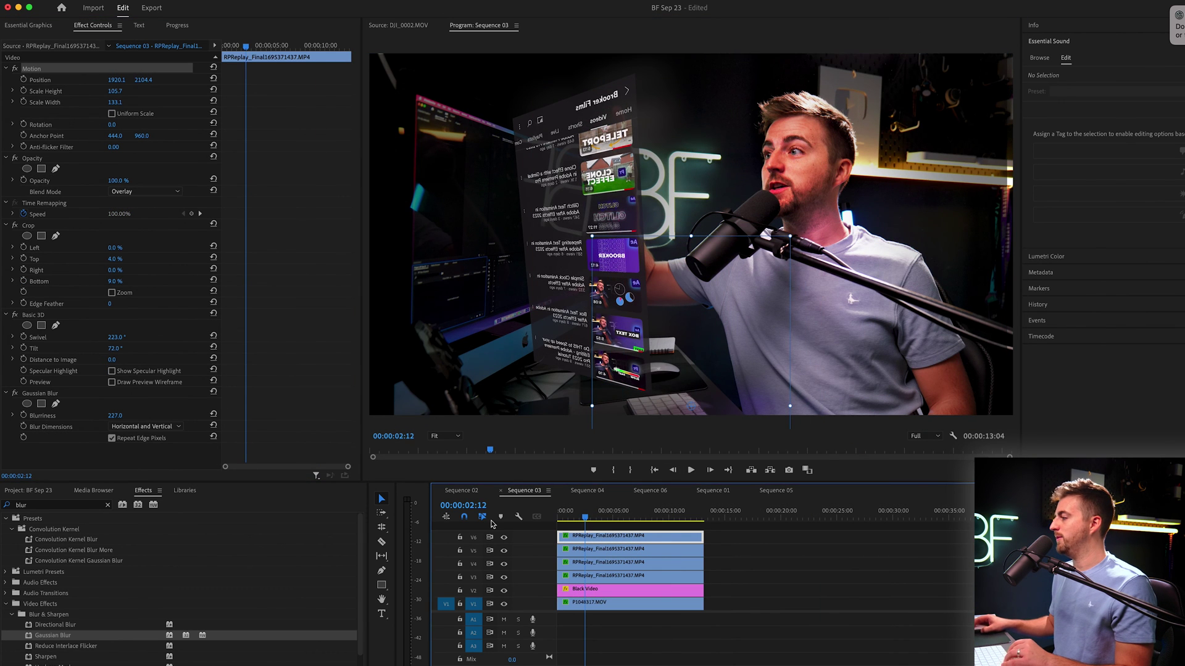
{"action": "key", "text": "Home"}
{"action": "key", "text": "space"}
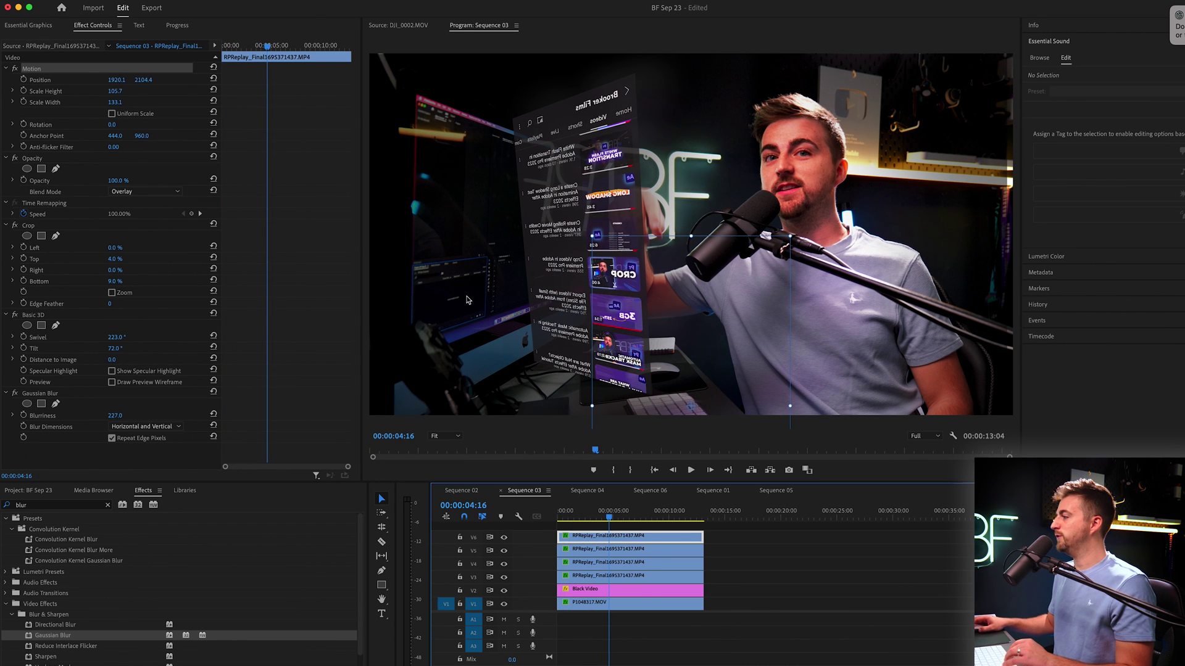
{"action": "left_click_drag", "start_coordinate": [764, 422], "coordinate": [704, 418]}
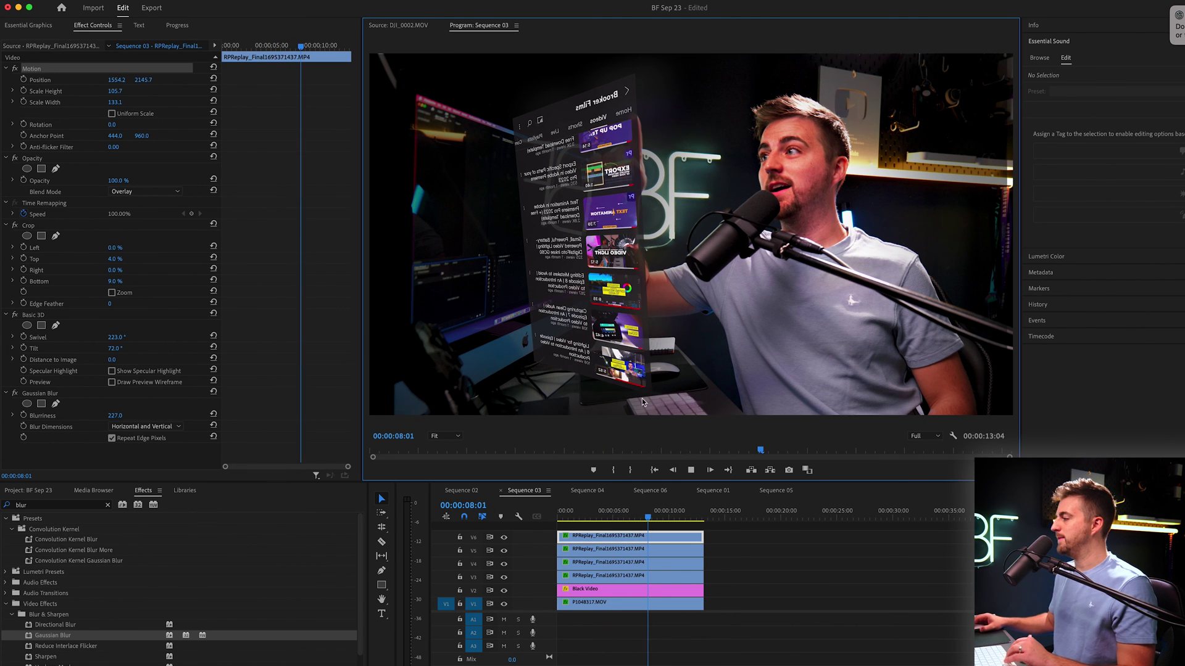
{"action": "key", "text": "space"}
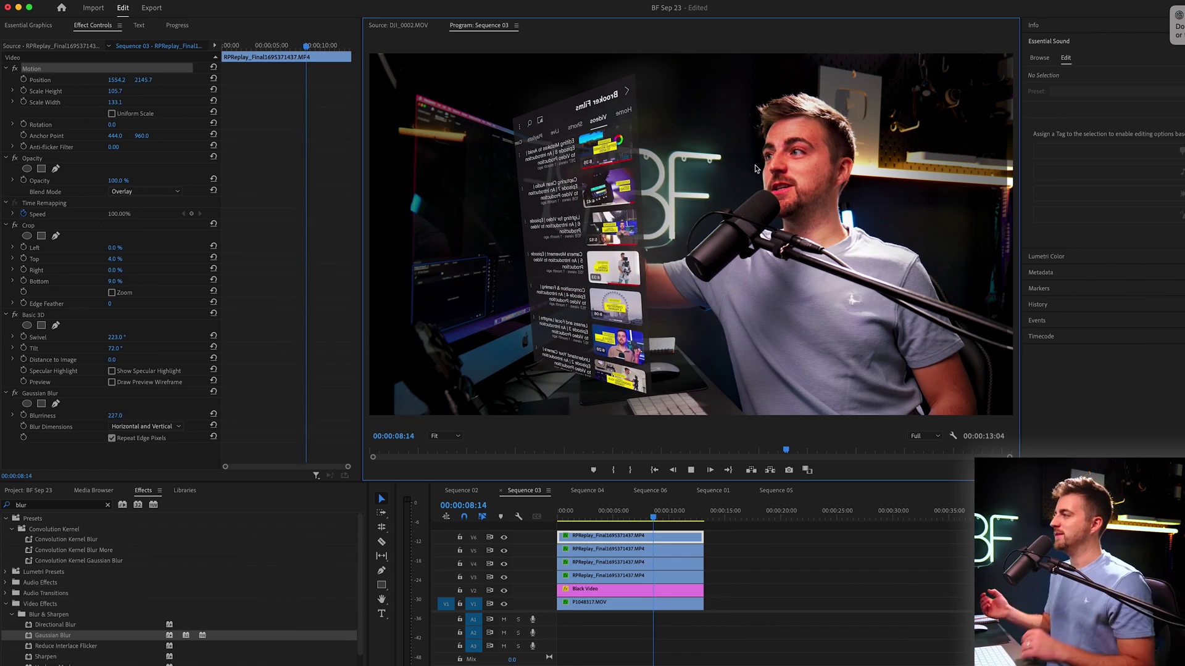